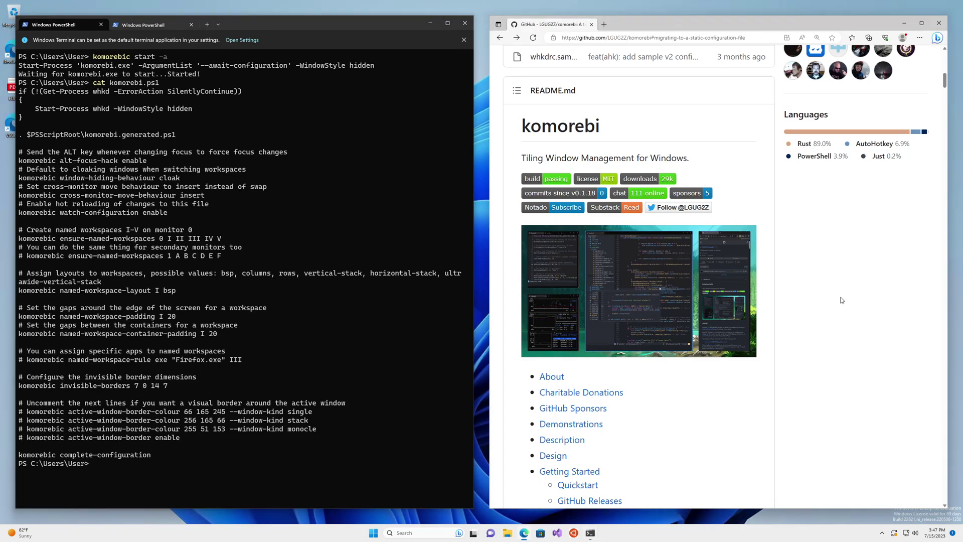
# - Search the komorebi README for 'migrating' and select the 'Migrating to a Static Configuration File' heading
pyautogui.hotkey('ctrl', 'f')
pyautogui.write('migrat')
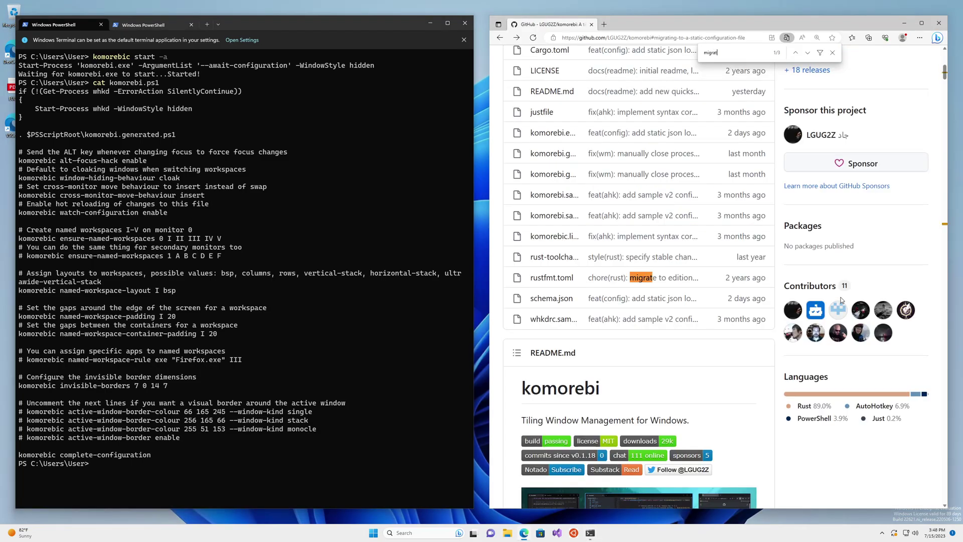
pyautogui.write('ing')
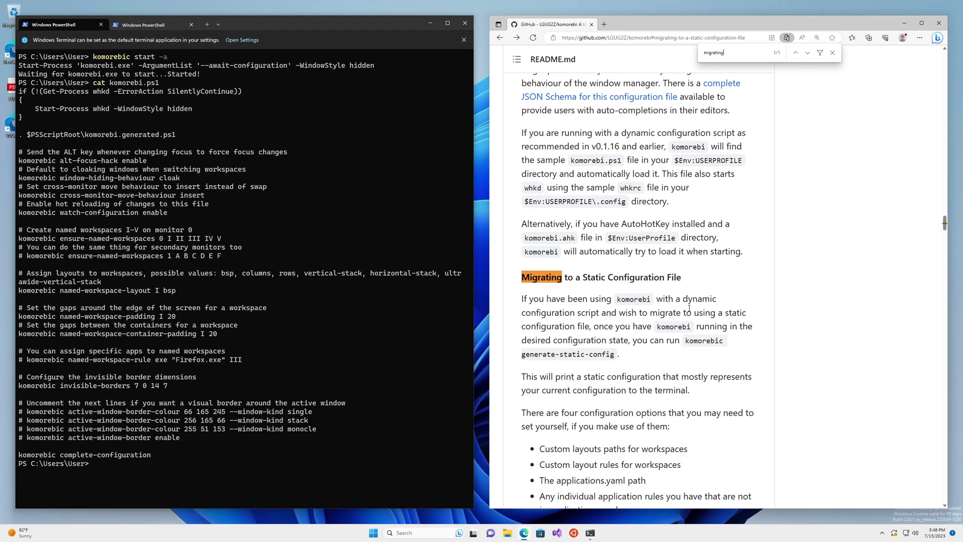
pyautogui.scroll(-3, 686, 307)
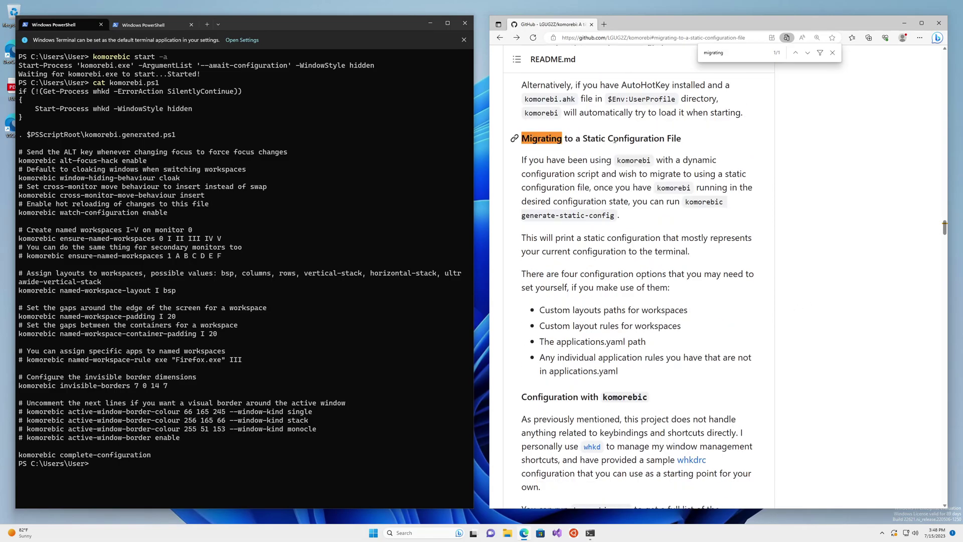
pyautogui.tripleClick(637, 139)
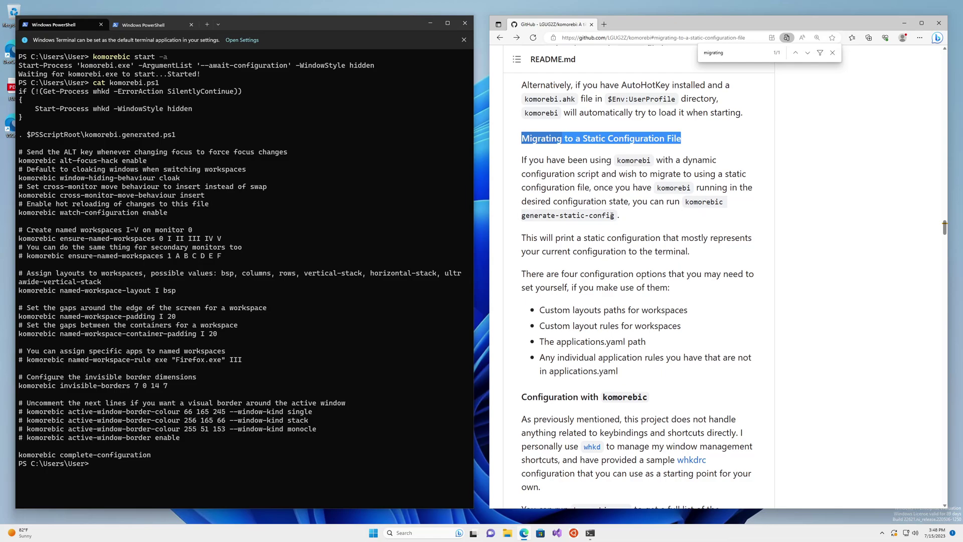
# - Highlight the four configuration option bullets in the GitHub README
pyautogui.tripleClick(614, 308)
pyautogui.moveTo(615, 308); pyautogui.dragTo(626, 375)
pyautogui.click(729, 376)
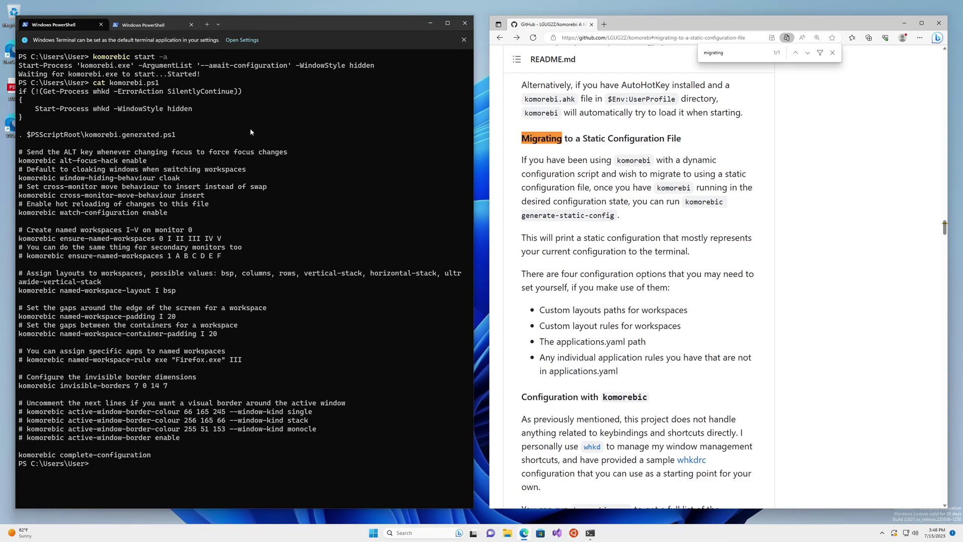
# - In the terminal, select the whkd startup lines of komorebi.ps1 and copy them
pyautogui.click(261, 141)
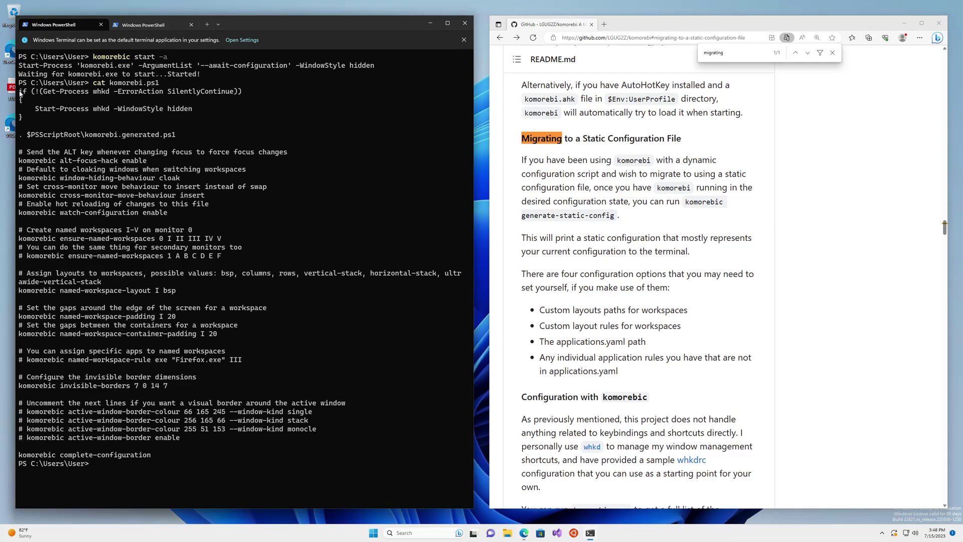
pyautogui.moveTo(19, 91); pyautogui.dragTo(322, 438)
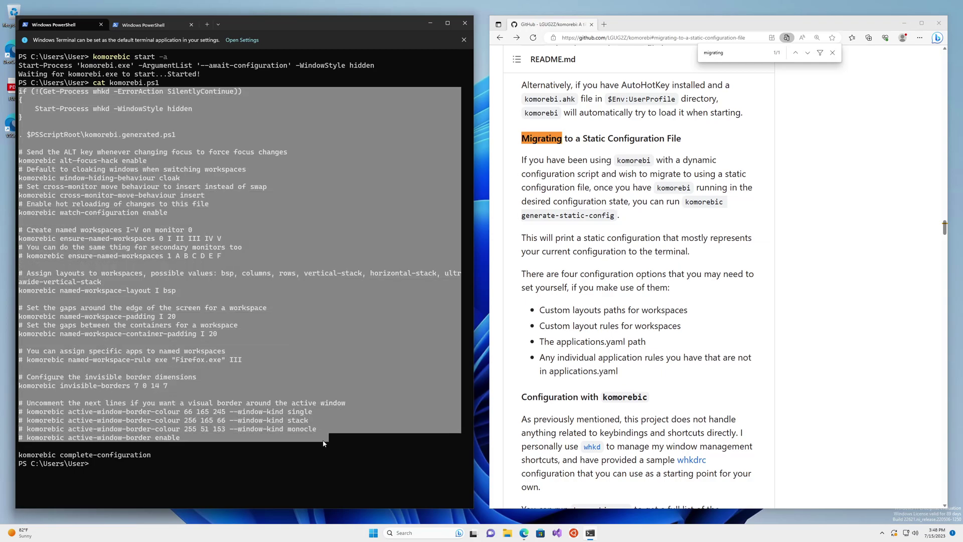
pyautogui.hotkey('ctrl', 'c')
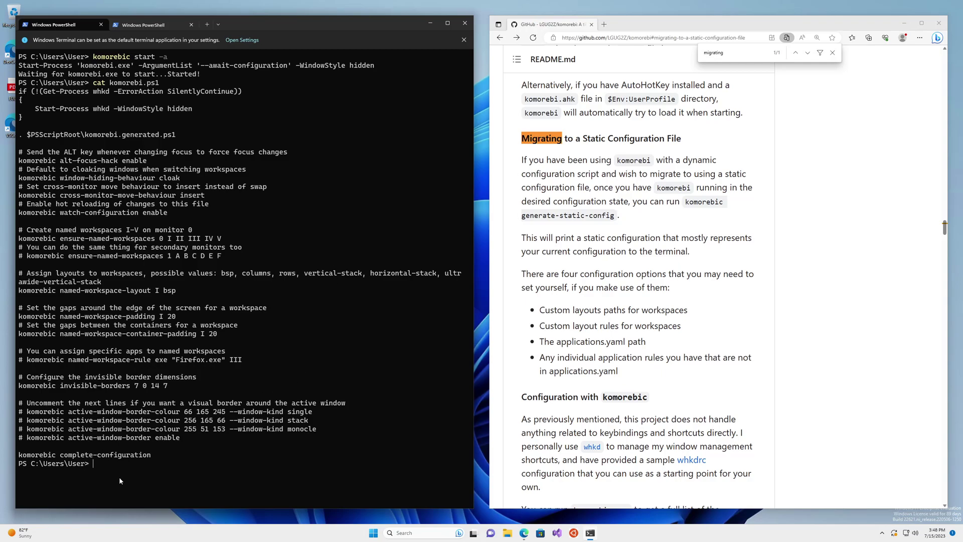
# - Run komorebic state, then switch to the tab showing the generate-static-config JSON
pyautogui.write('komorebic state')
pyautogui.press('Return')
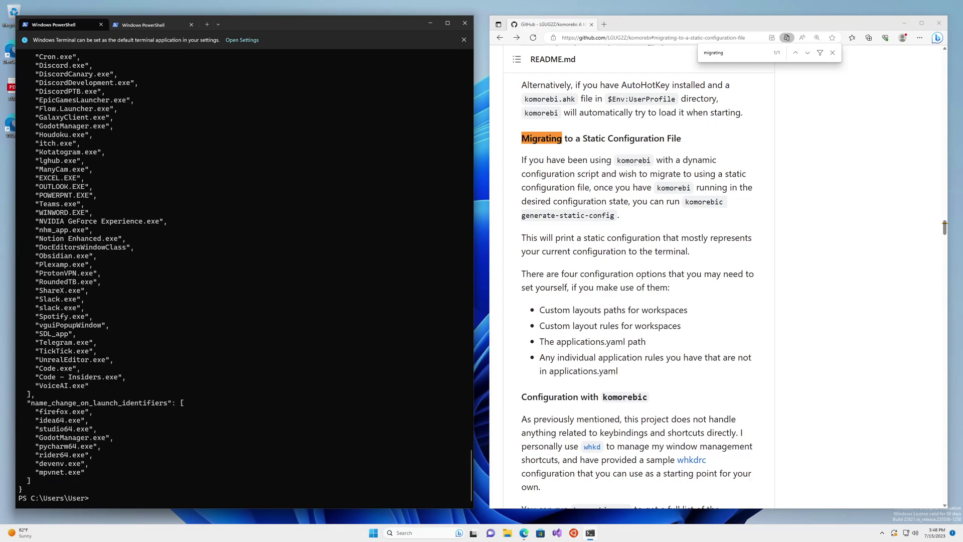
pyautogui.click(148, 32)
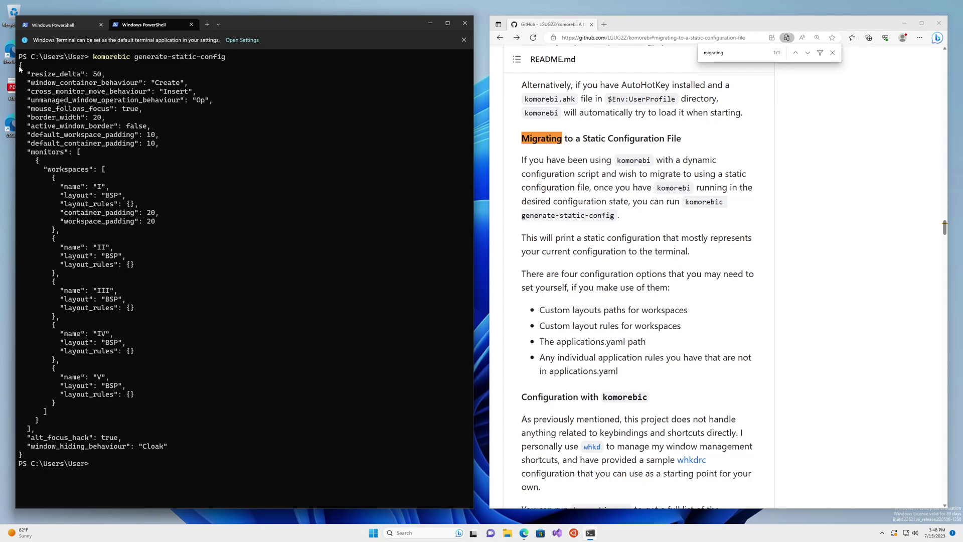
# - Copy the generated JSON into a newly created komorebi.json in Notepad and save it
pyautogui.moveTo(19, 65); pyautogui.dragTo(72, 455)
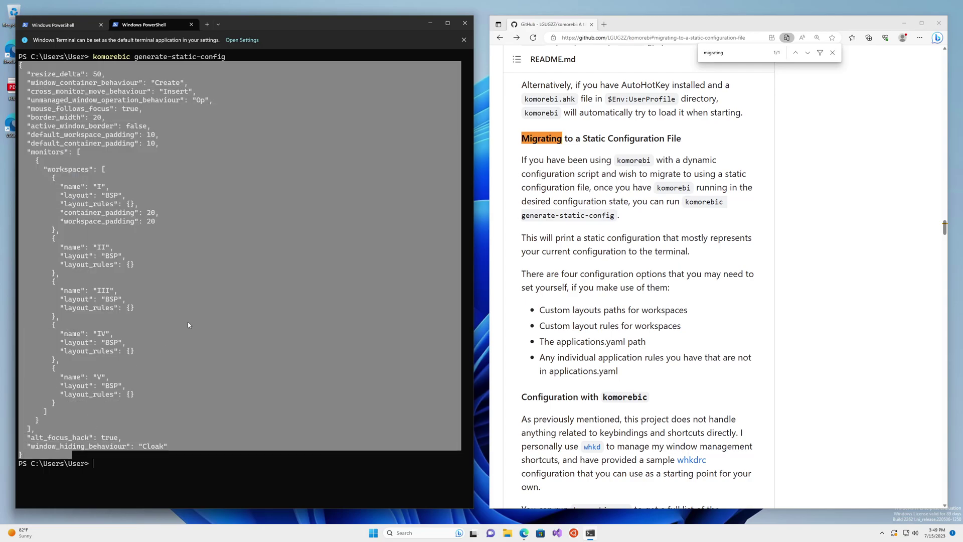
pyautogui.hotkey('ctrl', 'c')
pyautogui.write('notepad')
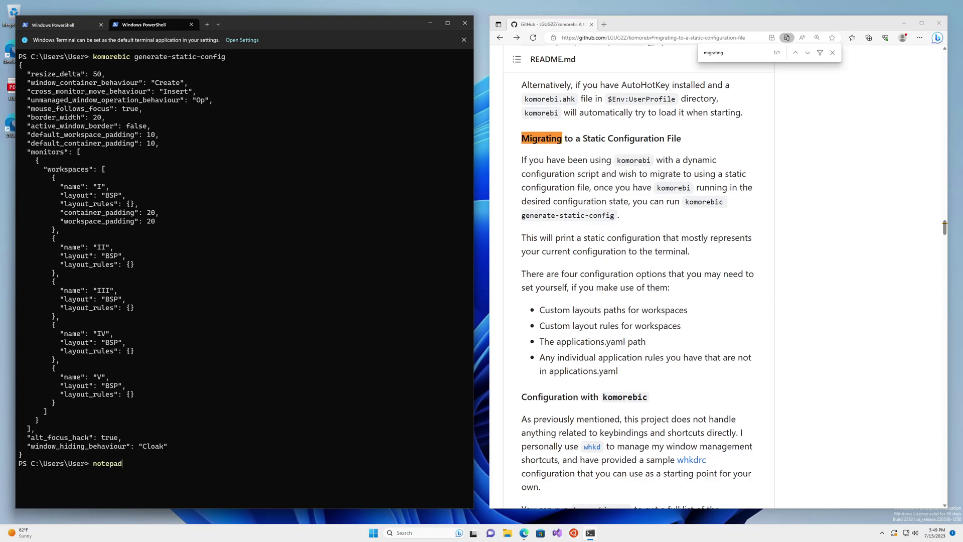
pyautogui.write(' komorebi.json')
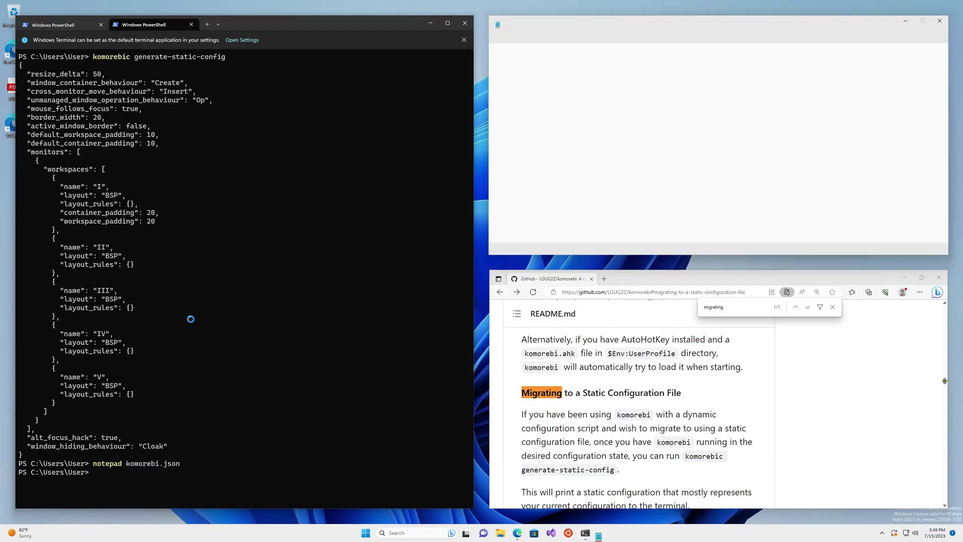
pyautogui.click(682, 164)
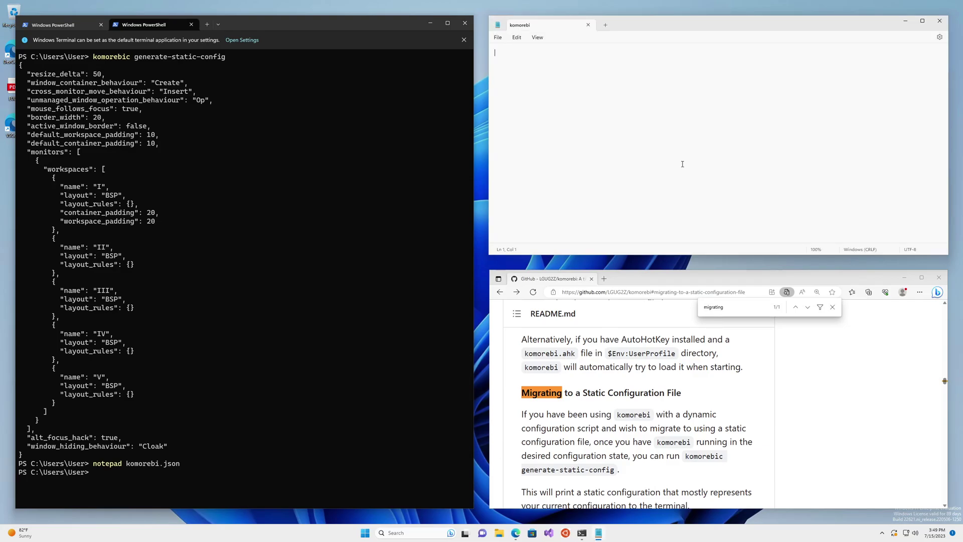
pyautogui.hotkey('ctrl', 'v')
pyautogui.hotkey('ctrl', 's')
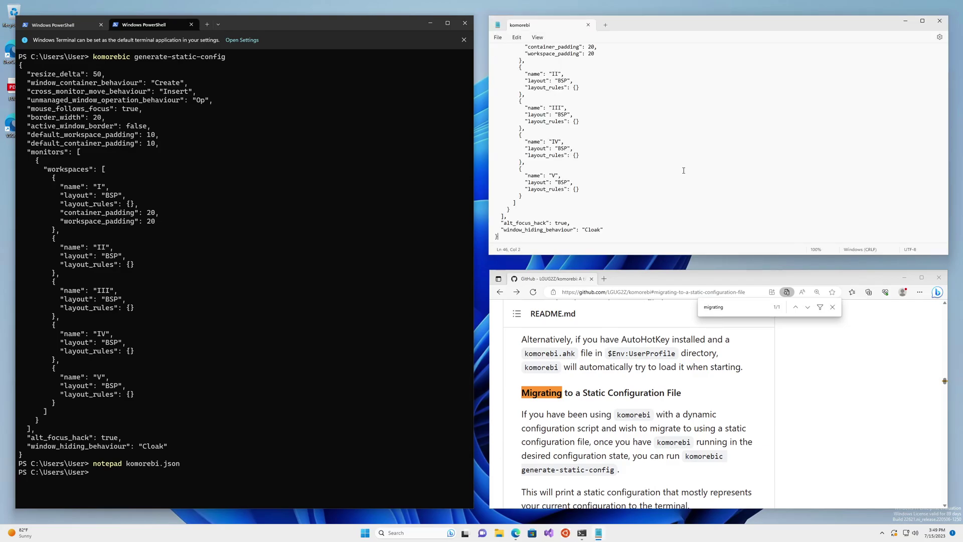
pyautogui.scroll(6, 673, 166)
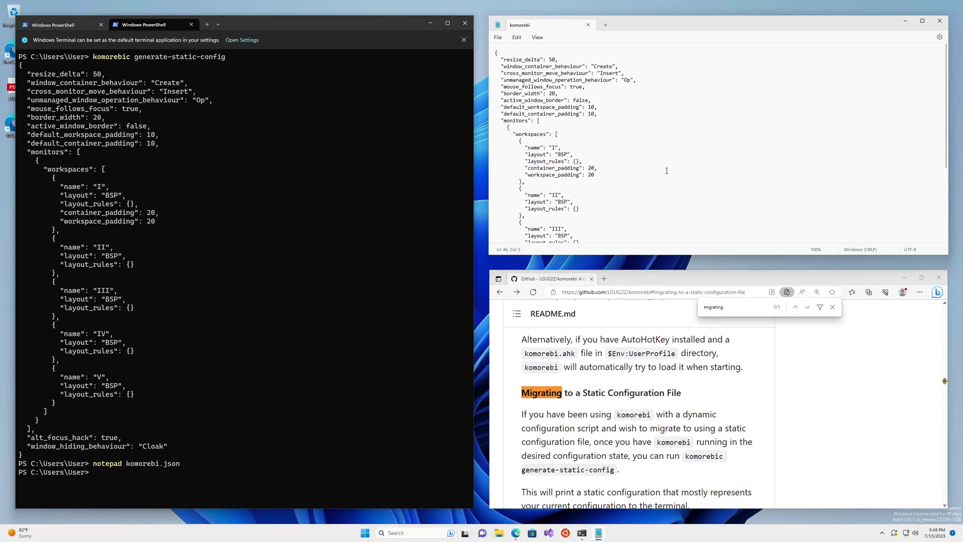
# - Back in the first PowerShell tab, run komorebic stop to shut down komorebi
pyautogui.click(62, 25)
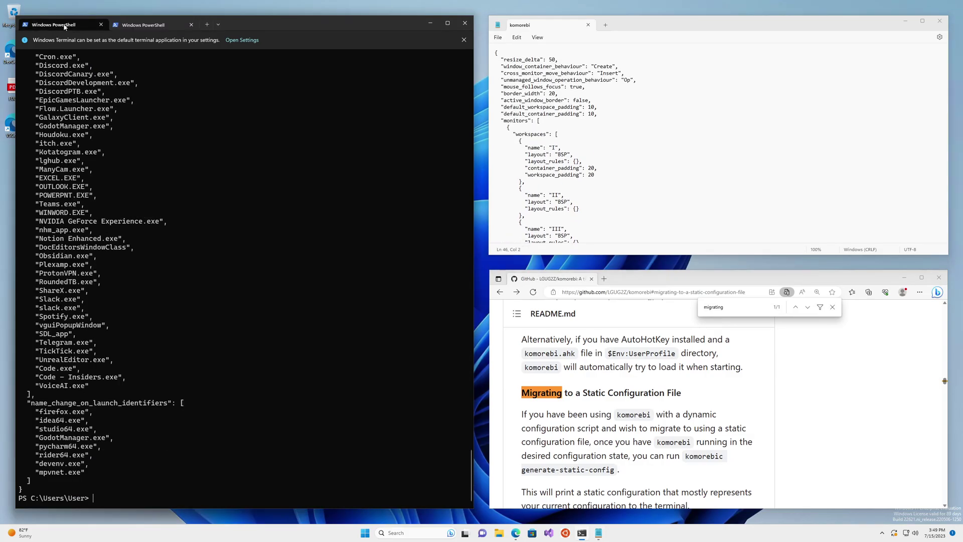
pyautogui.scroll(8, 142, 381)
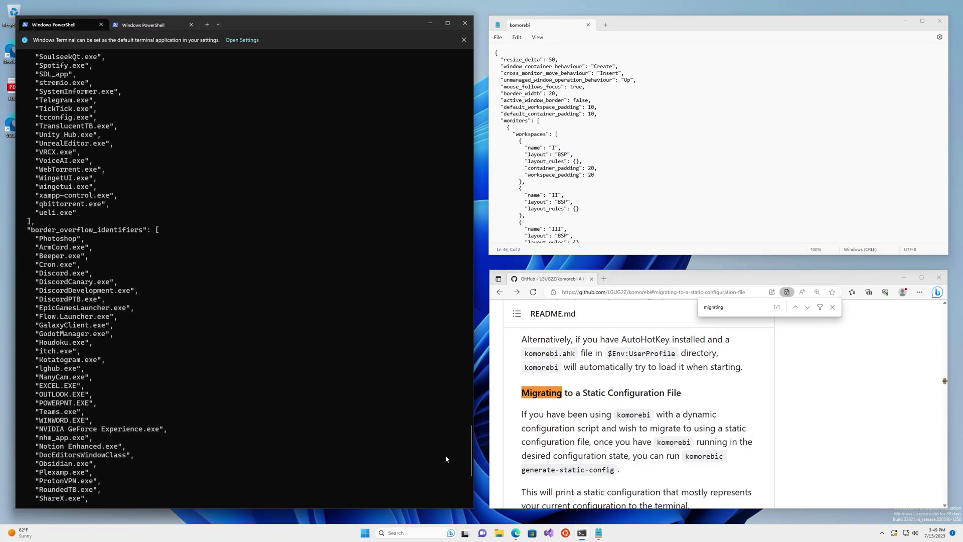
pyautogui.moveTo(470, 449); pyautogui.dragTo(467, 496)
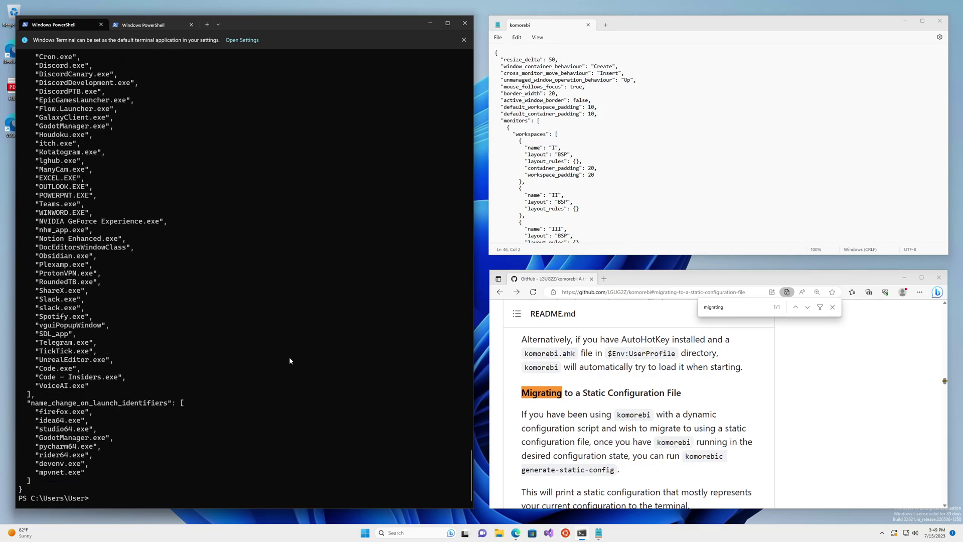
pyautogui.write('komorebic stop')
pyautogui.press('Return')
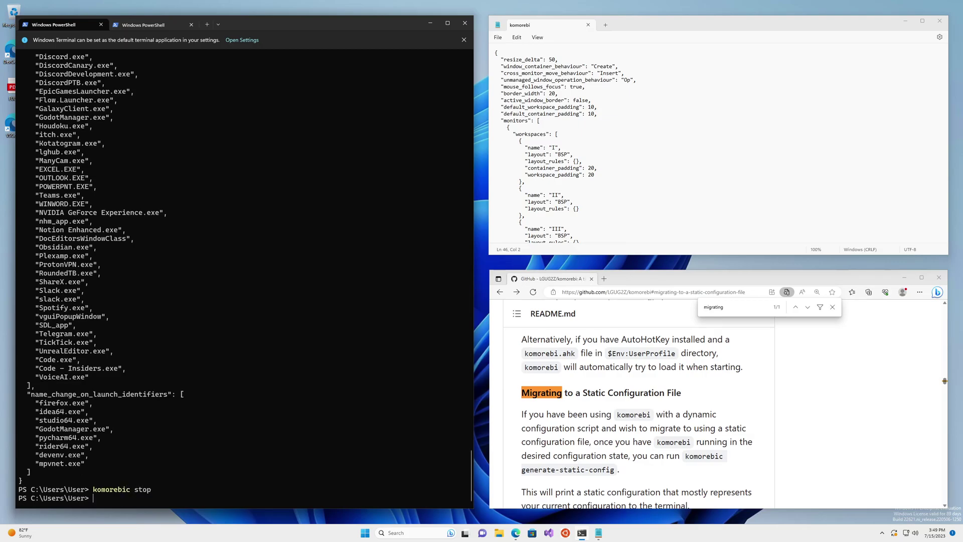
# - Close the find bar and select the komorebic fetch-app-specific-configuration line in the quickstart code
pyautogui.click(833, 307)
pyautogui.scroll(8, 700, 441)
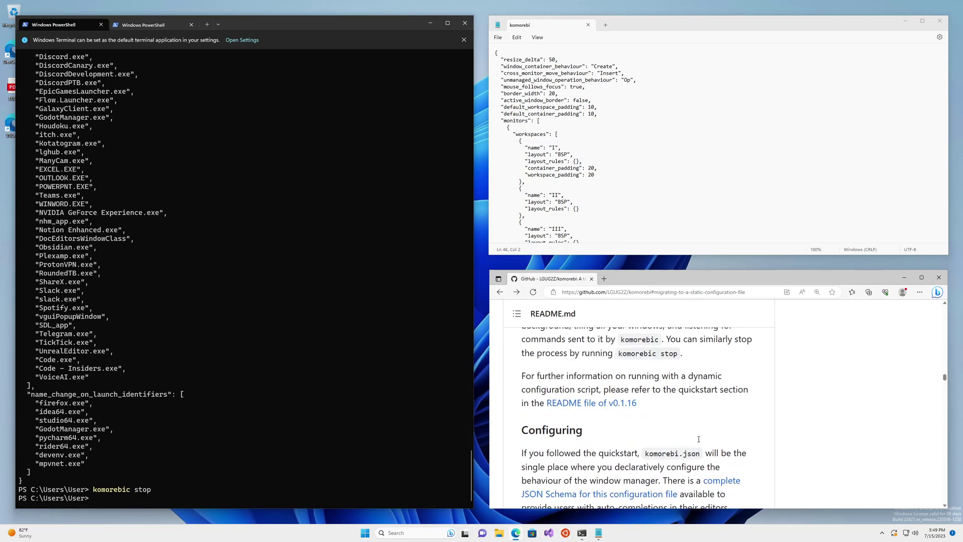
pyautogui.scroll(3, 691, 451)
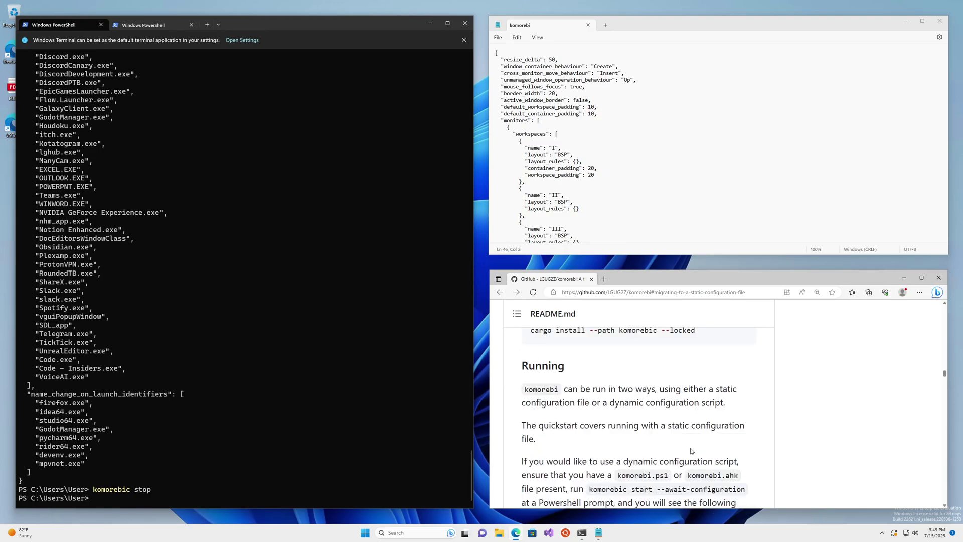
pyautogui.scroll(10, 692, 451)
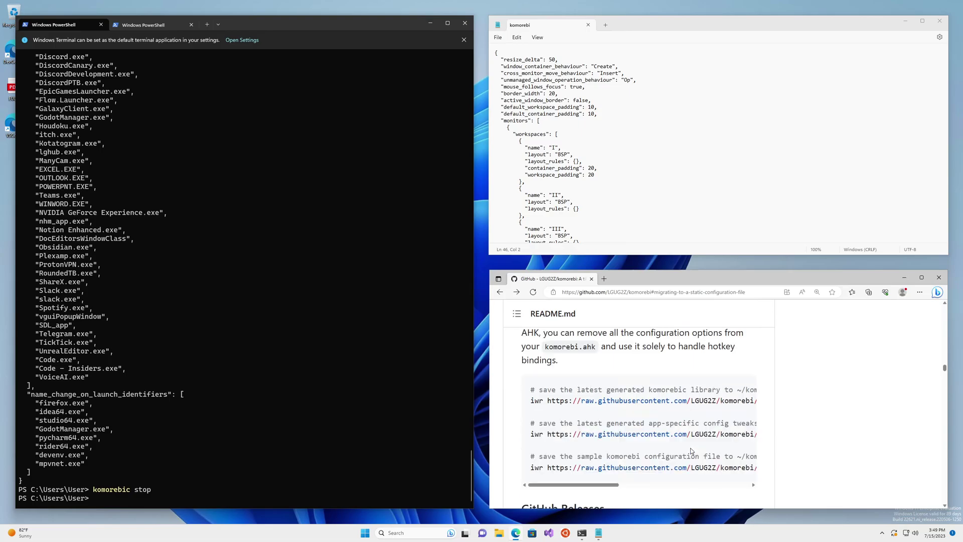
pyautogui.scroll(10, 690, 451)
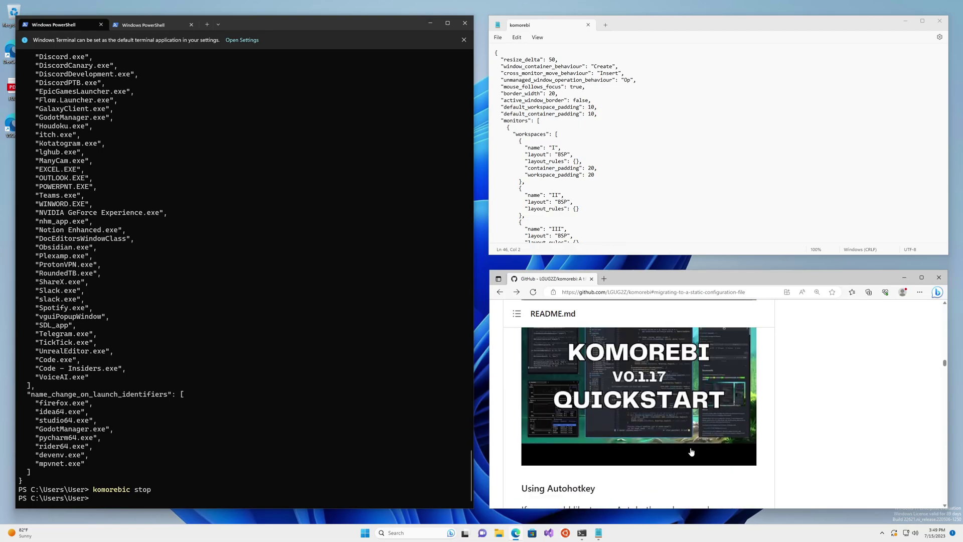
pyautogui.scroll(6, 691, 451)
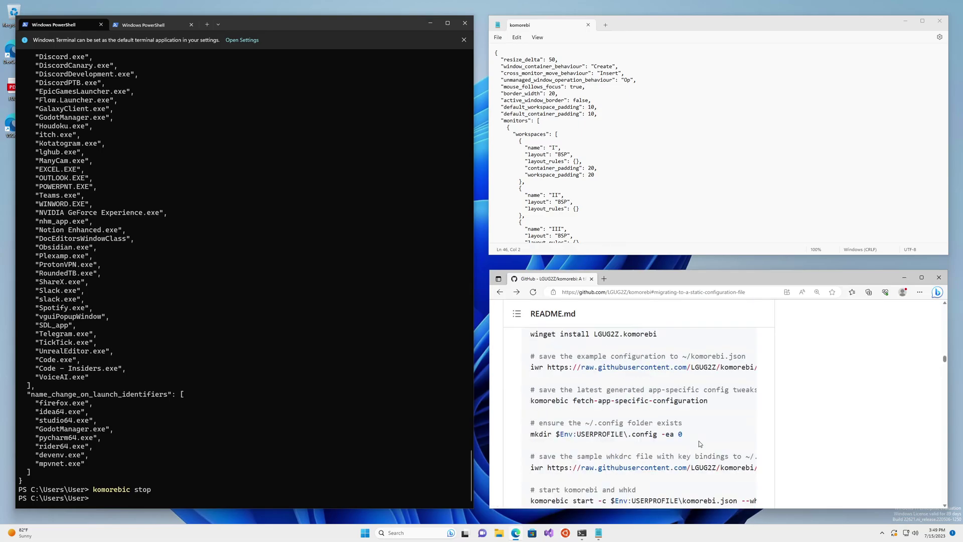
pyautogui.tripleClick(639, 401)
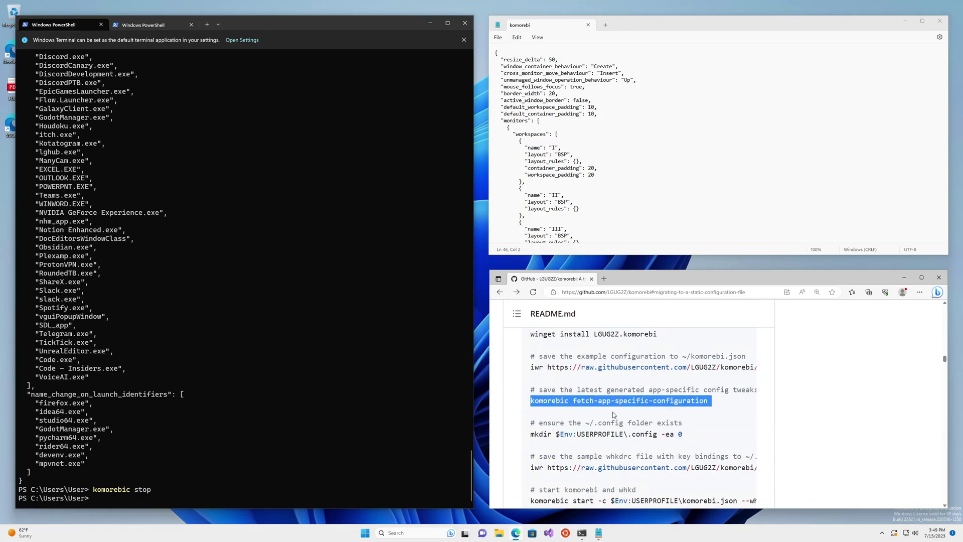
# - Run komorebic fetch-app-specific-configuration and copy the printed app_specific_configuration_path line
pyautogui.click(223, 448)
pyautogui.hotkey('ctrl', 'v')
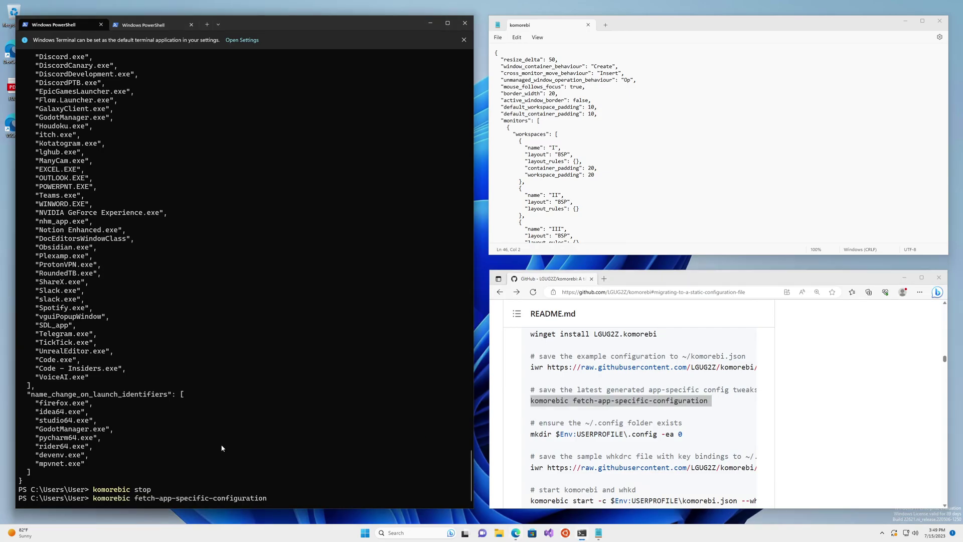
pyautogui.press('Return')
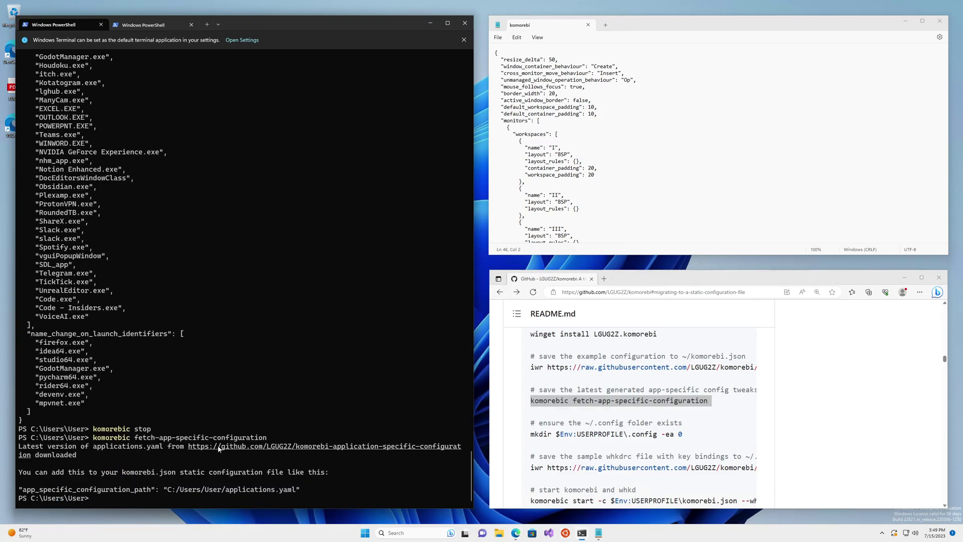
pyautogui.tripleClick(188, 490)
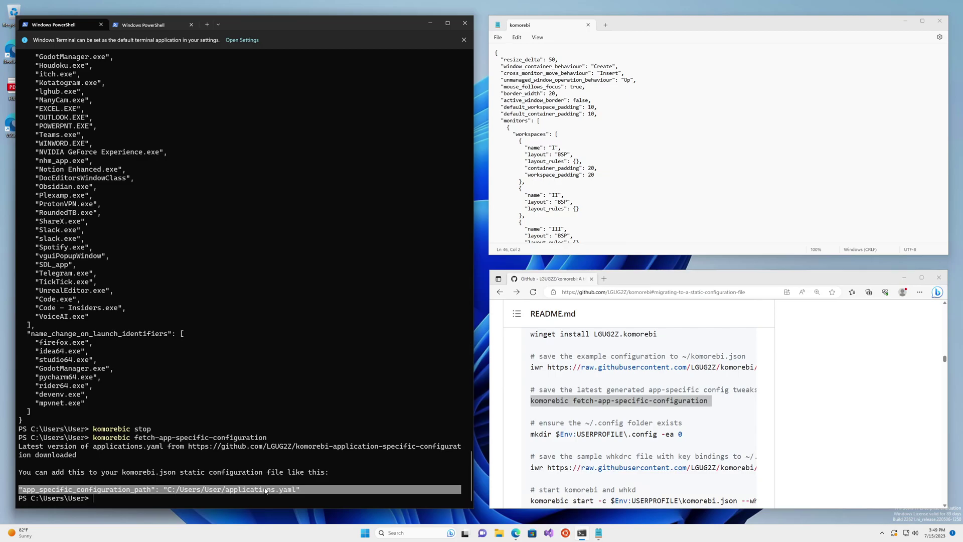
pyautogui.hotkey('ctrl', 'c')
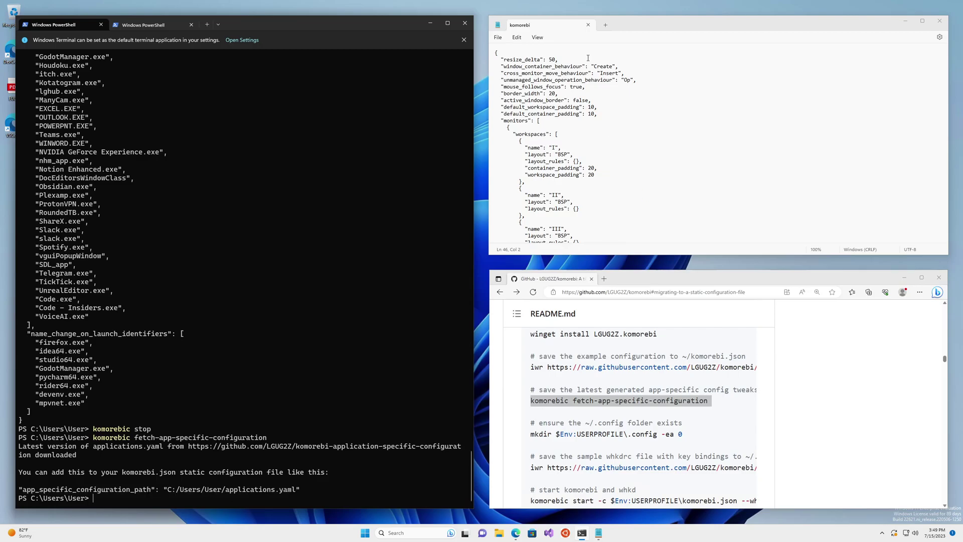
# - Insert the copied app_specific_configuration_path line with a trailing comma at the top of komorebi.json
pyautogui.click(596, 50)
pyautogui.press('Return')
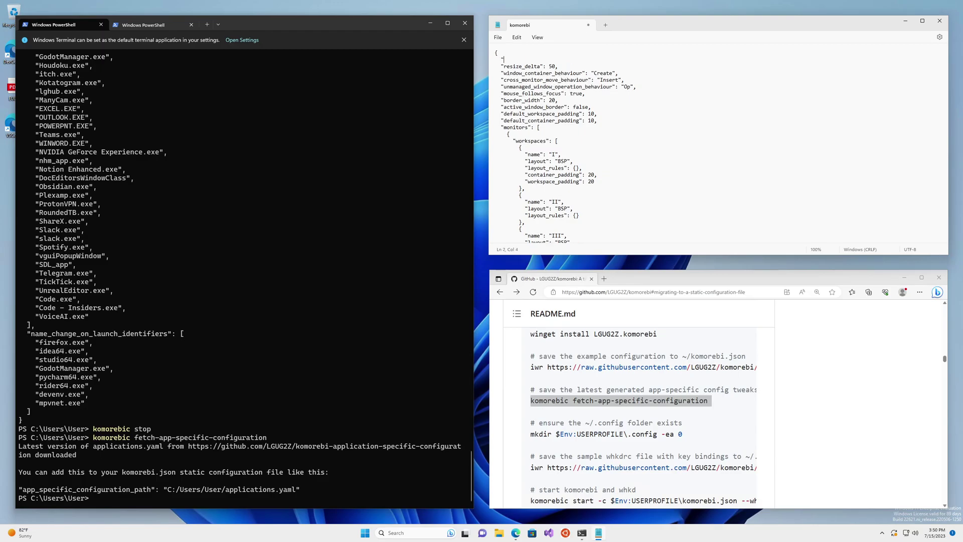
pyautogui.hotkey('ctrl', 'v')
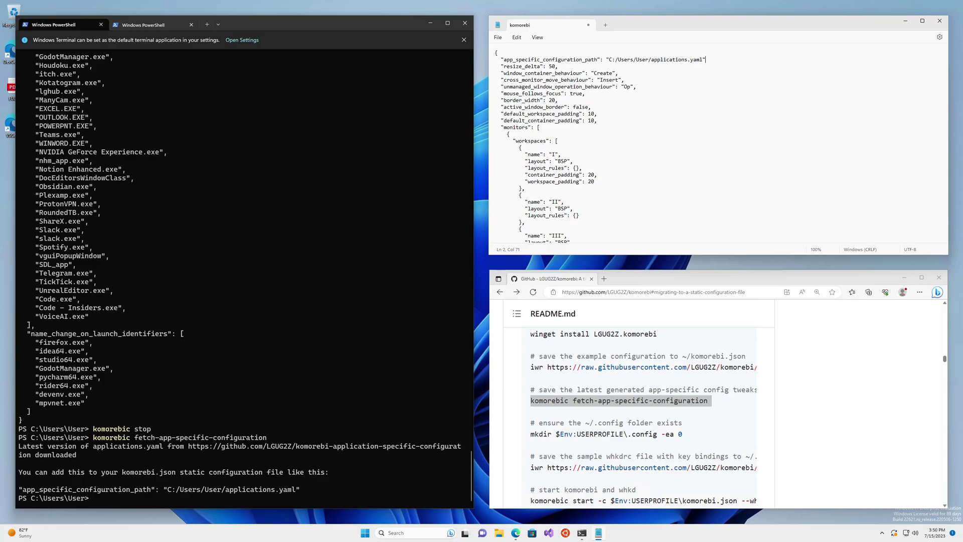
pyautogui.keyDown('ctrl'); pyautogui.scroll(4, 613, 59); pyautogui.keyUp('ctrl')
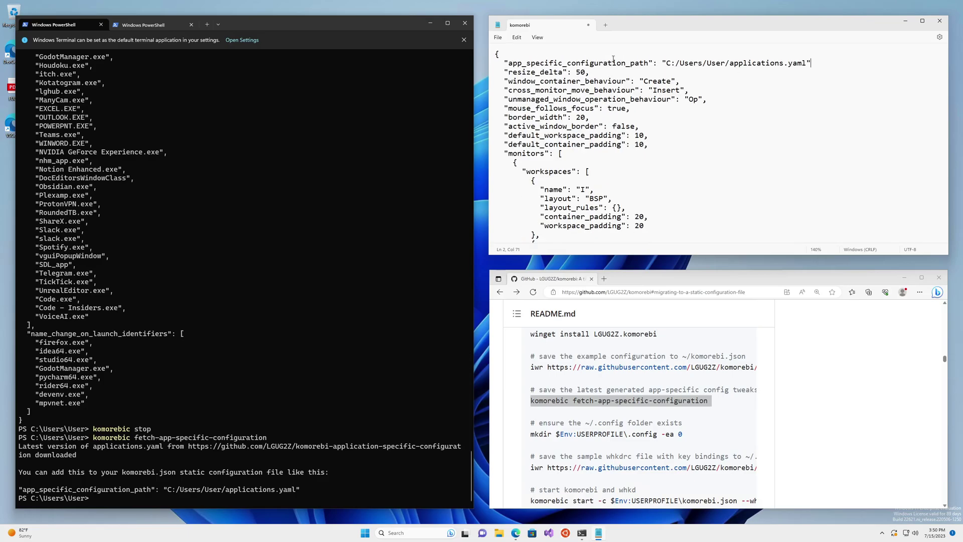
pyautogui.write(',')
pyautogui.scroll(-10, 665, 231)
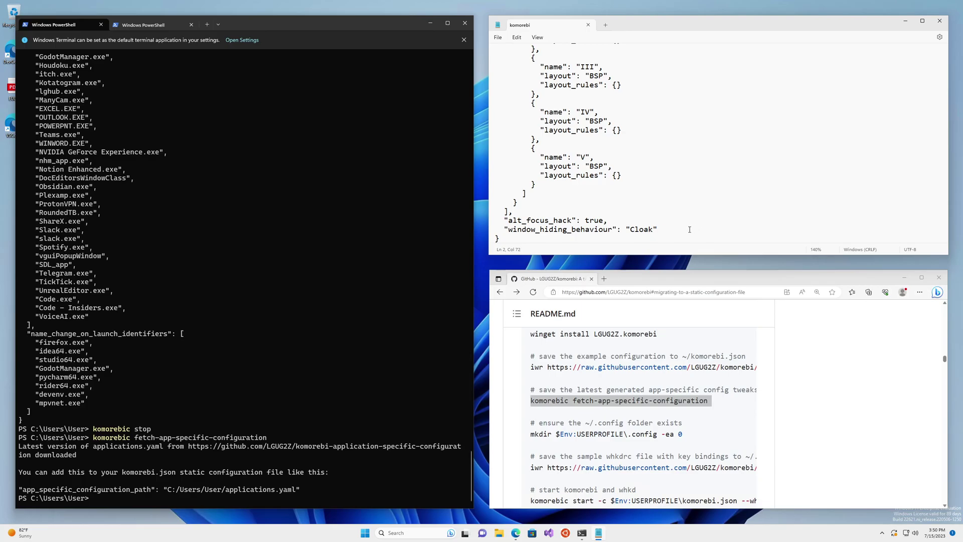
# - Review the final window_hiding_behaviour setting and the new app_specific_configuration_path key
pyautogui.click(690, 229)
pyautogui.scroll(8, 671, 206)
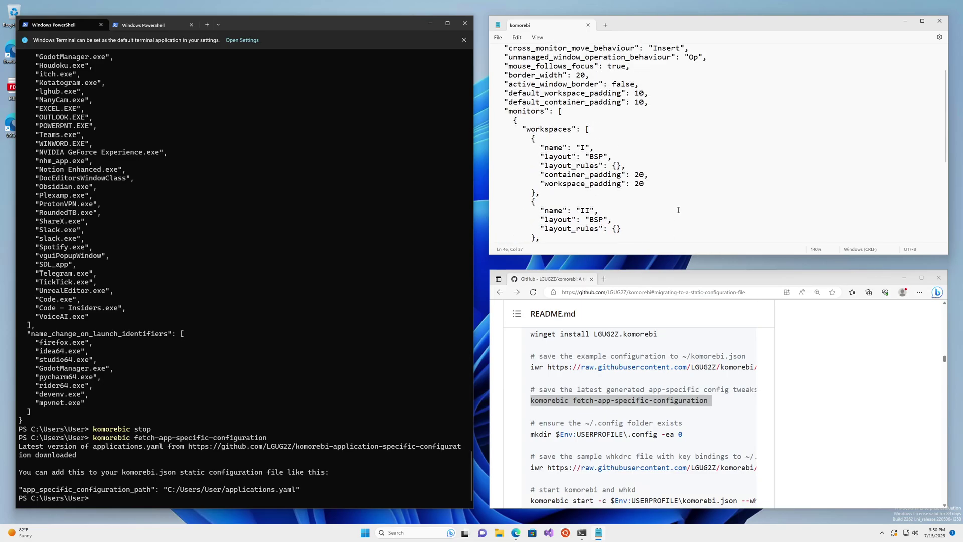
pyautogui.click(508, 62)
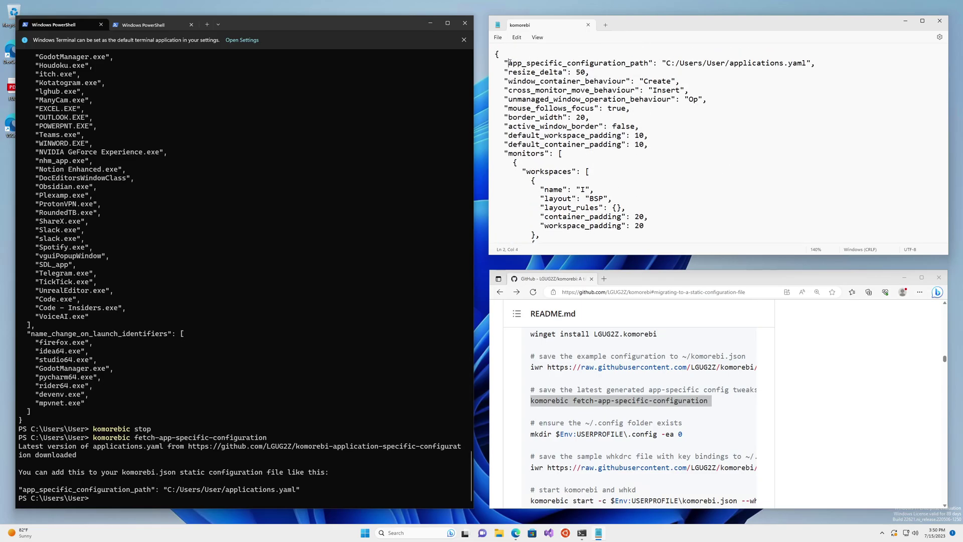
pyautogui.moveTo(508, 62); pyautogui.dragTo(515, 62)
pyautogui.click(287, 329)
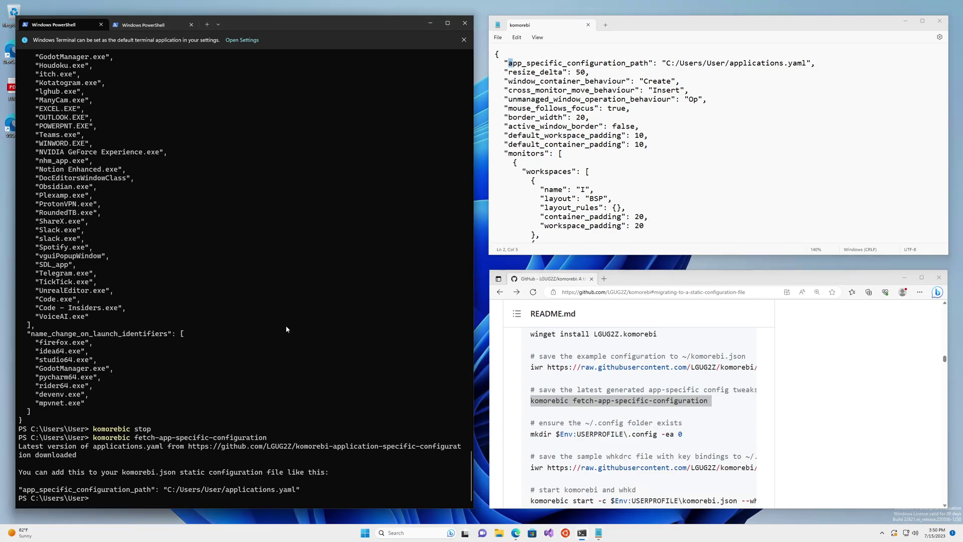
# - Stop komorebi with komorebic stop and check the output in the first session
pyautogui.write('komorebic stop')
pyautogui.press('Return')
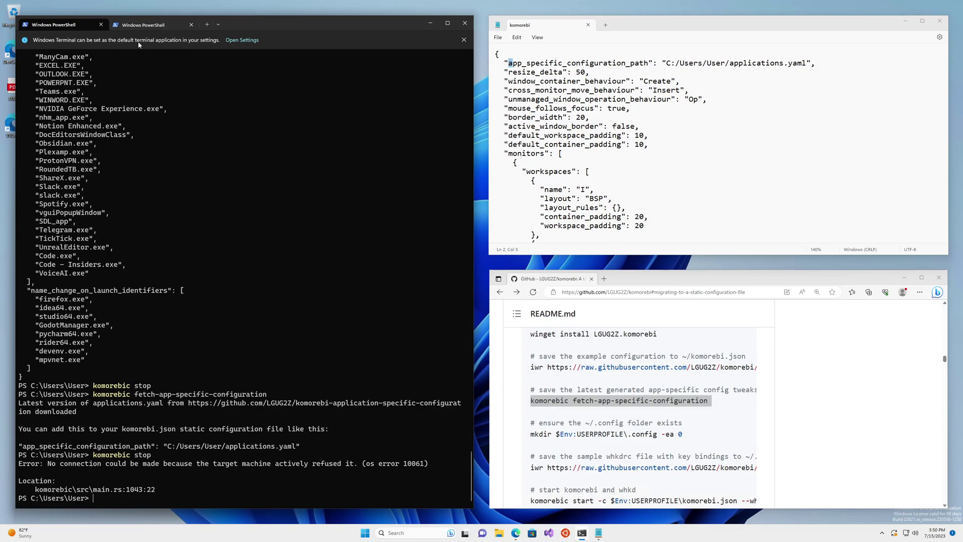
pyautogui.click(150, 25)
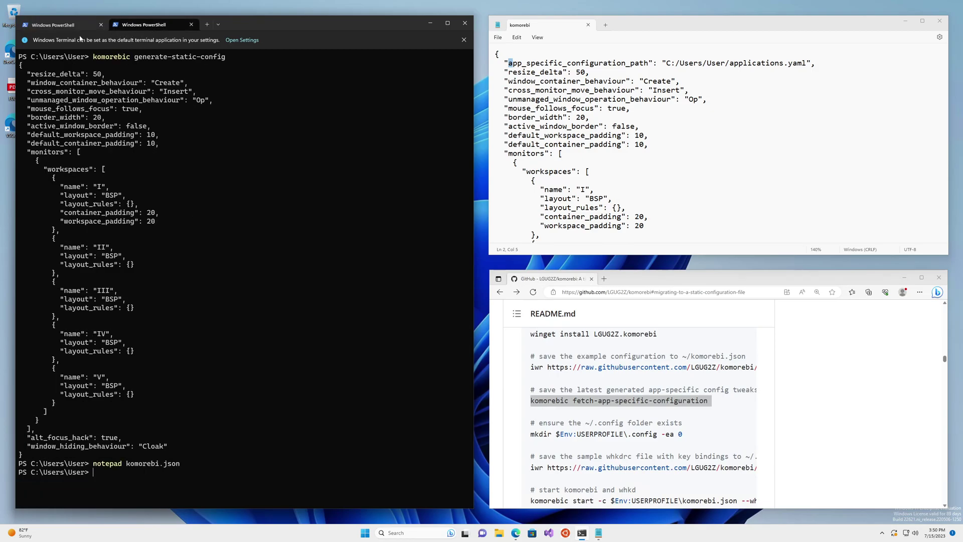
pyautogui.click(63, 24)
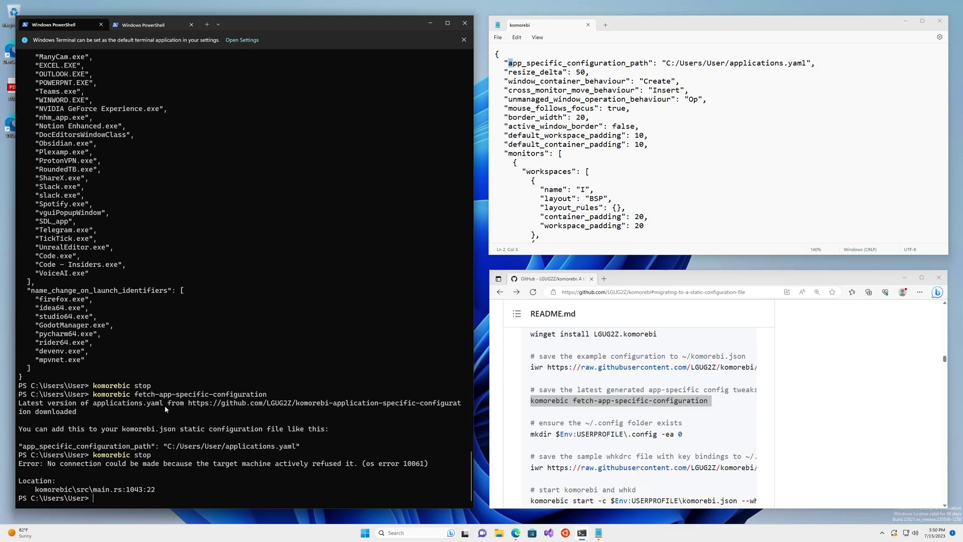
pyautogui.moveTo(134, 387); pyautogui.dragTo(150, 389)
pyautogui.click(313, 355)
# - Clear the screen and start komorebi with --config .\komorebi.json --whkd
pyautogui.write('clear')
pyautogui.press('Return')
pyautogui.write('komor')
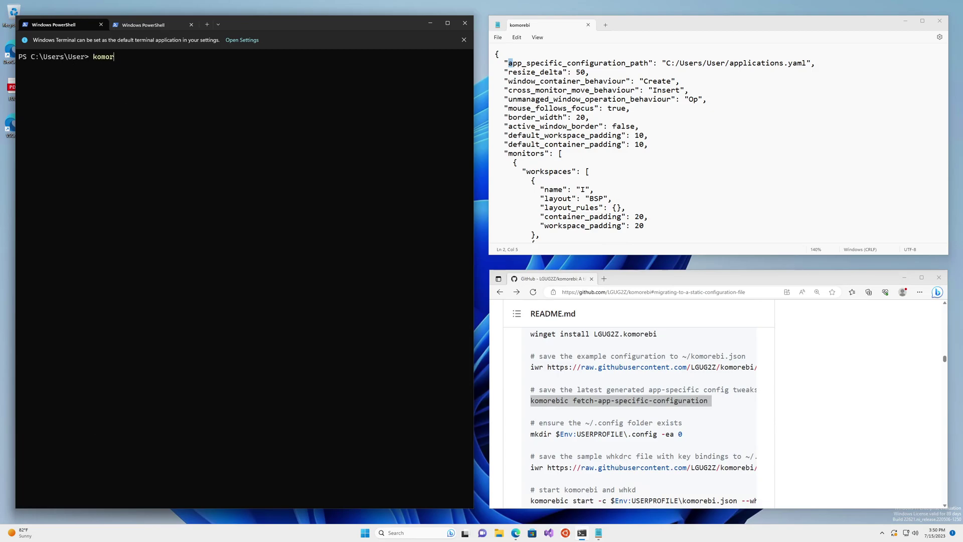
pyautogui.write('ebic start --config .\\komorebi.')
pyautogui.press('Tab')
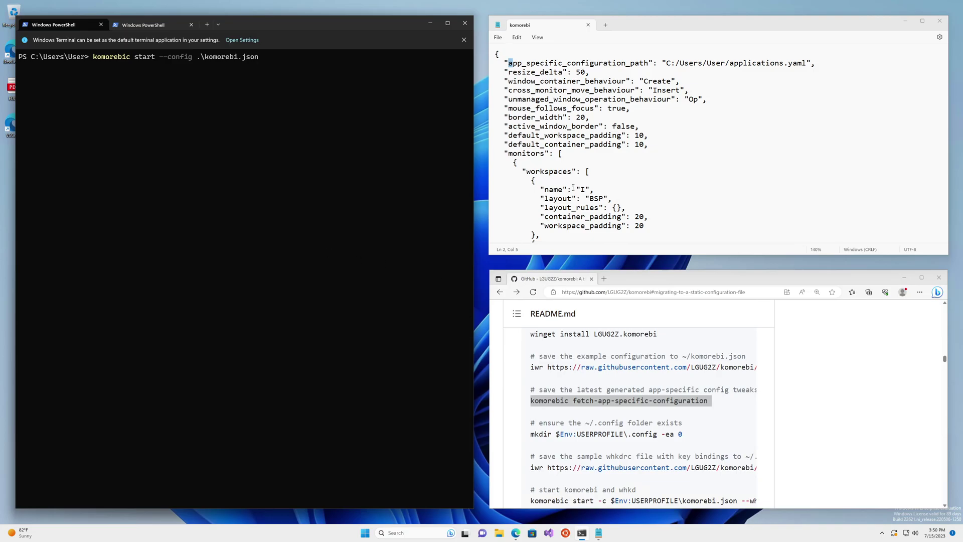
pyautogui.click(661, 81)
pyautogui.click(296, 98)
pyautogui.write('--whkd')
pyautogui.press('Return')
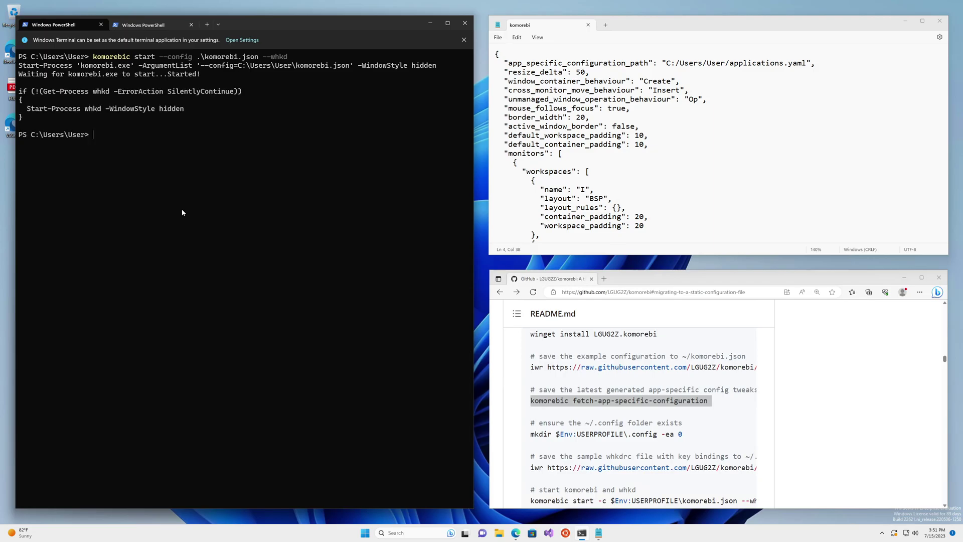
# - Test the tiling by moving and focusing Notepad and the terminal with Alt+H/J/K/L hotkeys
pyautogui.hotkey('alt', 'l')
pyautogui.hotkey('alt', 'shift', 'h')
pyautogui.hotkey('alt', 'shift', 'l')
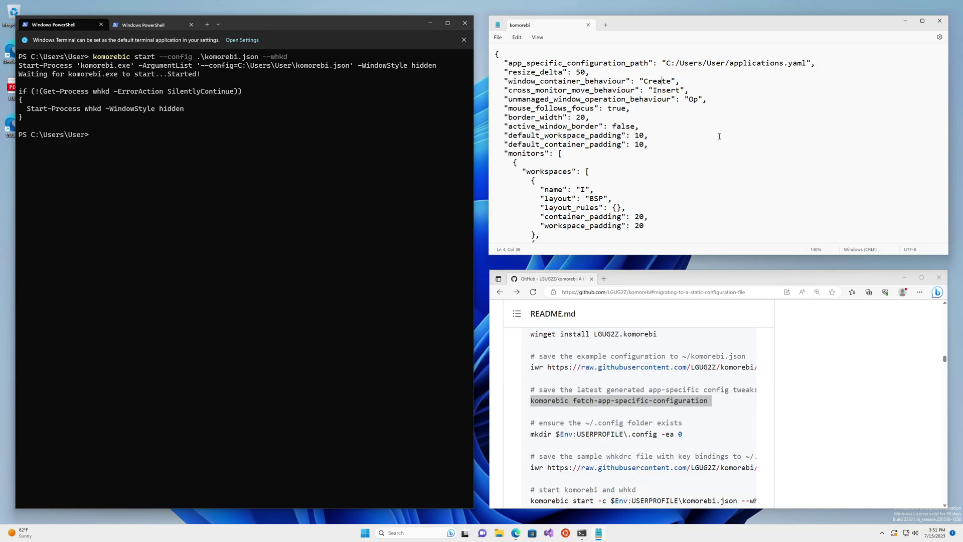
pyautogui.hotkey('alt', 'shift', 'j')
pyautogui.hotkey('alt', 'shift', 'k')
pyautogui.hotkey('alt', 'h')
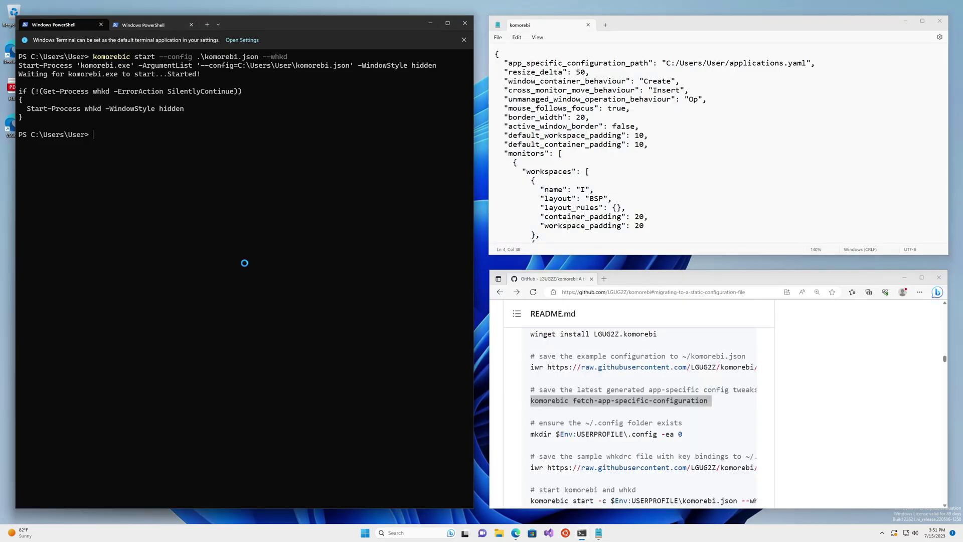
pyautogui.hotkey('alt', 'l')
pyautogui.hotkey('alt', 'shift', 'h')
pyautogui.hotkey('alt', 'shift', 'l')
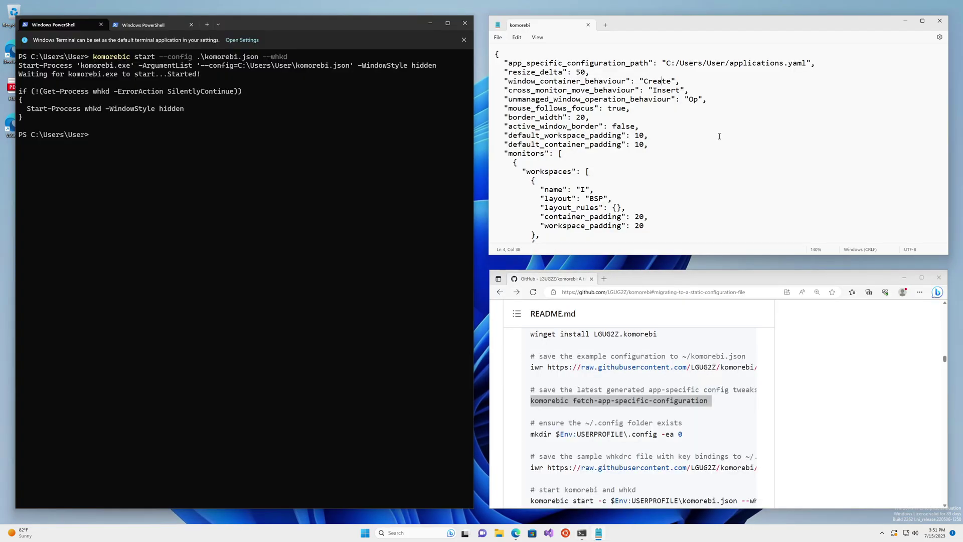
pyautogui.hotkey('alt', 'h')
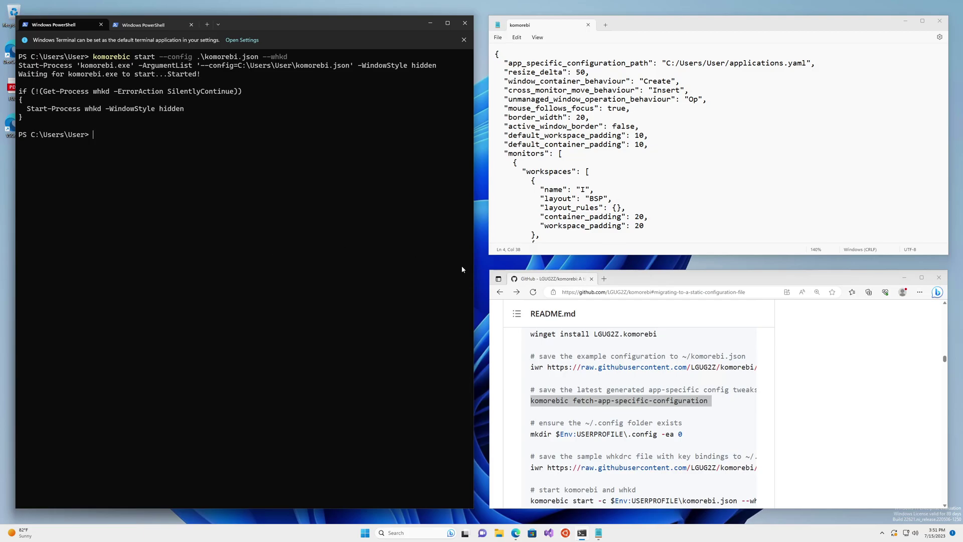
# - Locate workspace I in komorebi.json with container and workspace padding of 20
pyautogui.scroll(-3, 655, 165)
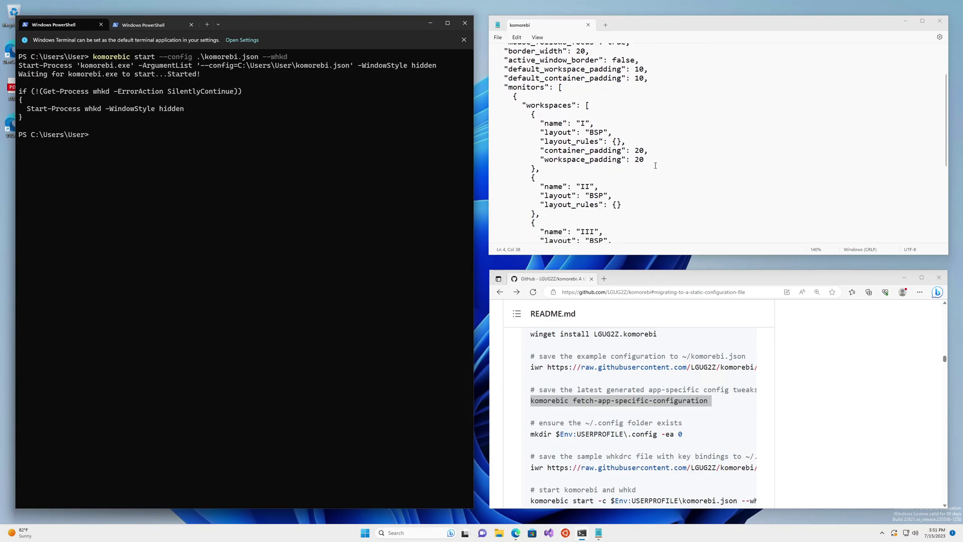
pyautogui.click(583, 123)
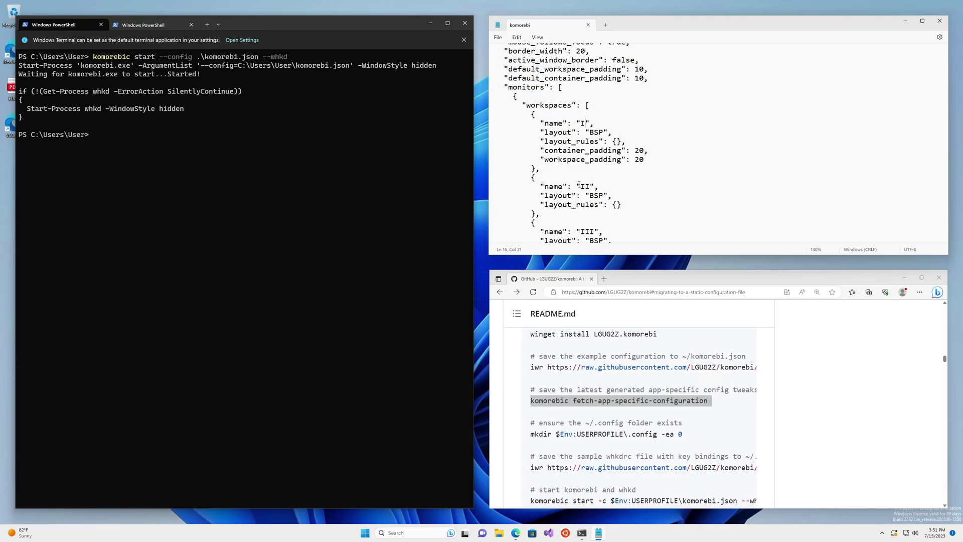
pyautogui.scroll(-4, 584, 176)
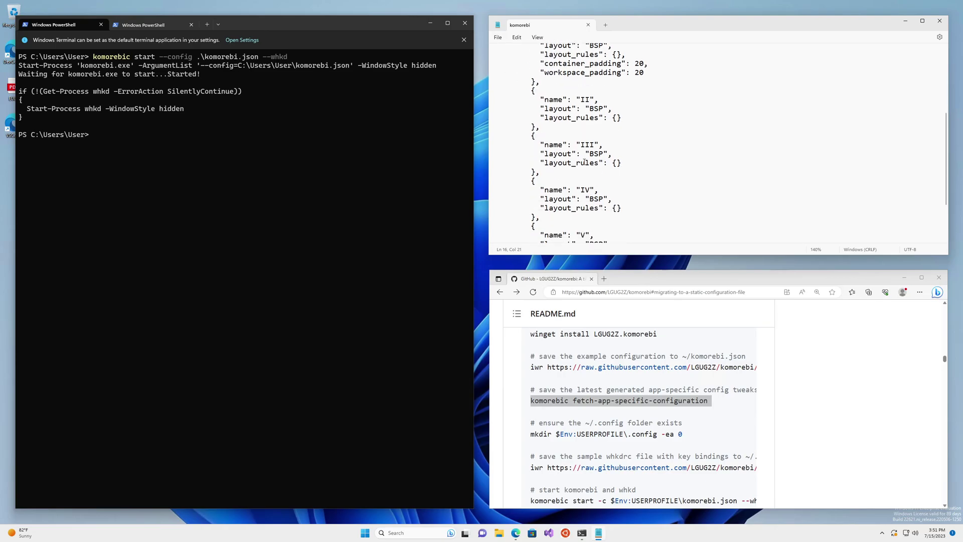
pyautogui.scroll(2, 584, 161)
pyautogui.scroll(-2, 596, 131)
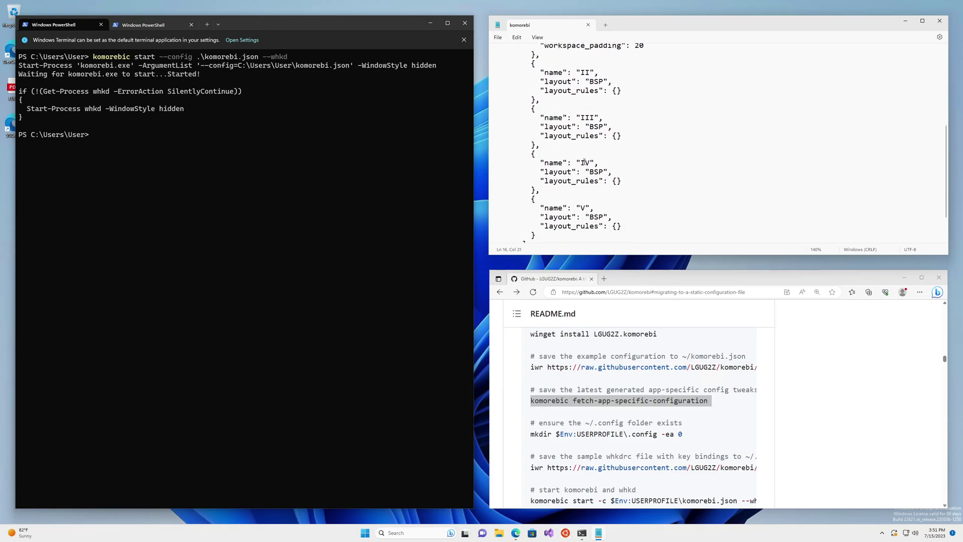
pyautogui.scroll(1, 613, 100)
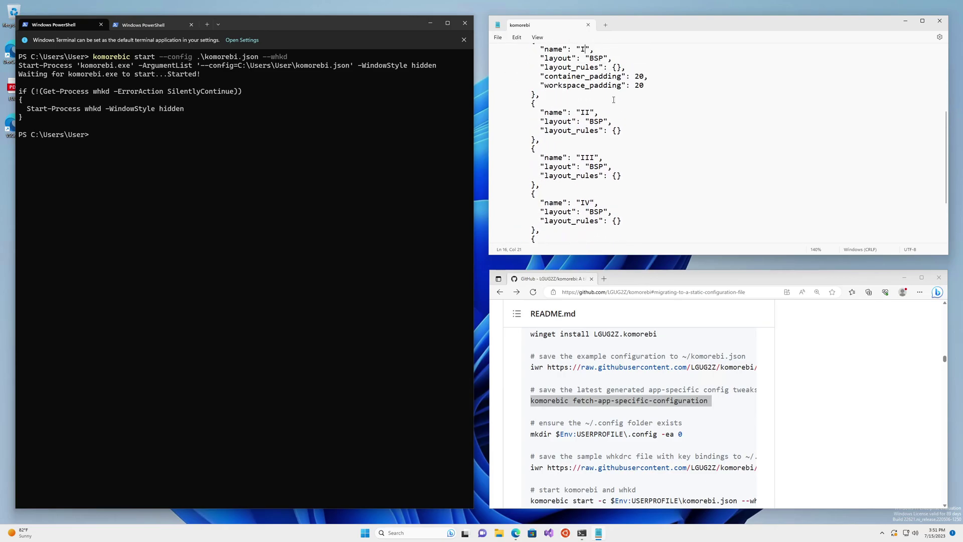
pyautogui.doubleClick(639, 85)
pyautogui.scroll(1, 605, 126)
pyautogui.scroll(1, 605, 126)
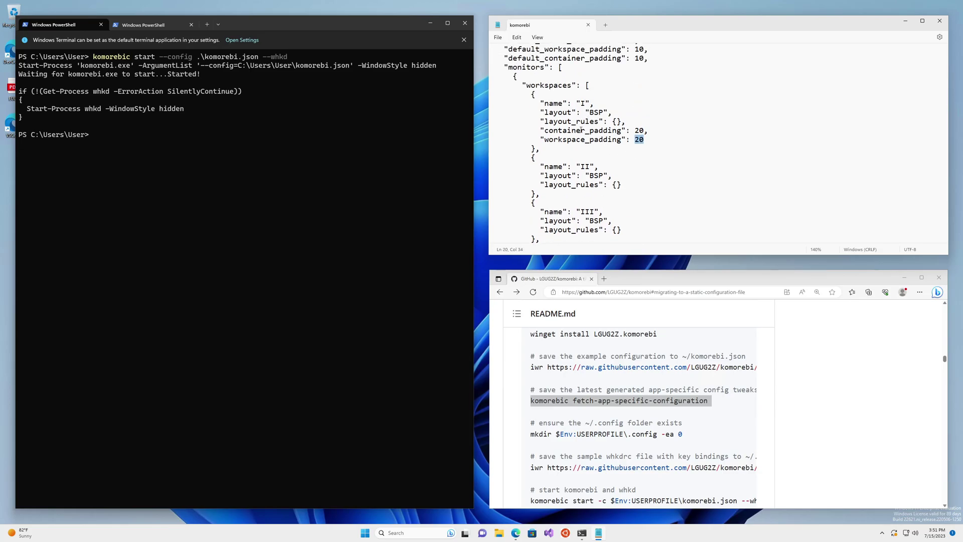
pyautogui.scroll(-7, 604, 163)
pyautogui.scroll(10, 647, 209)
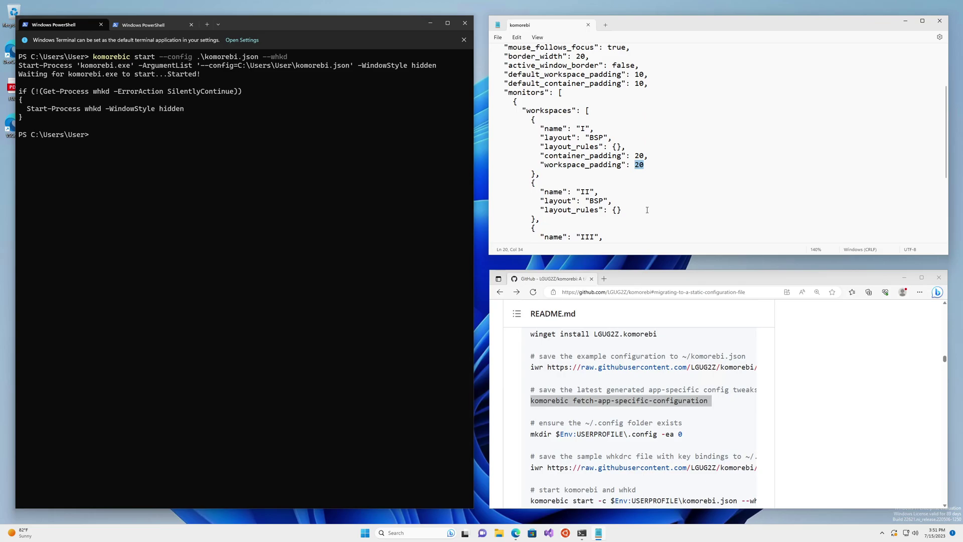
pyautogui.scroll(-2, 647, 210)
pyautogui.scroll(2, 647, 210)
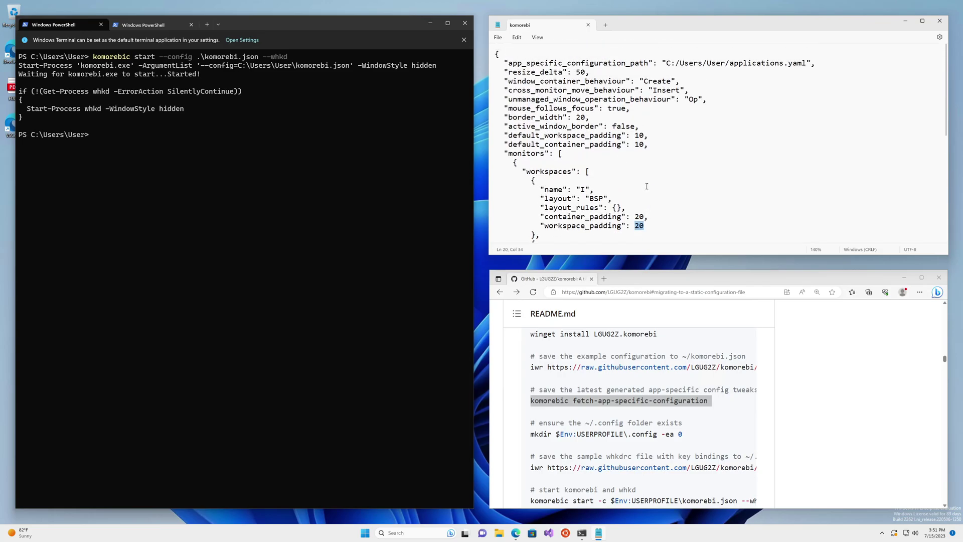
# - Check the app_specific_configuration_path value pointing to applications.yaml
pyautogui.click(734, 63)
pyautogui.doubleClick(734, 63)
pyautogui.click(776, 60)
pyautogui.click(261, 279)
# - Run komorebic state and mark the line naming workspace I in the output
pyautogui.write('komorebi')
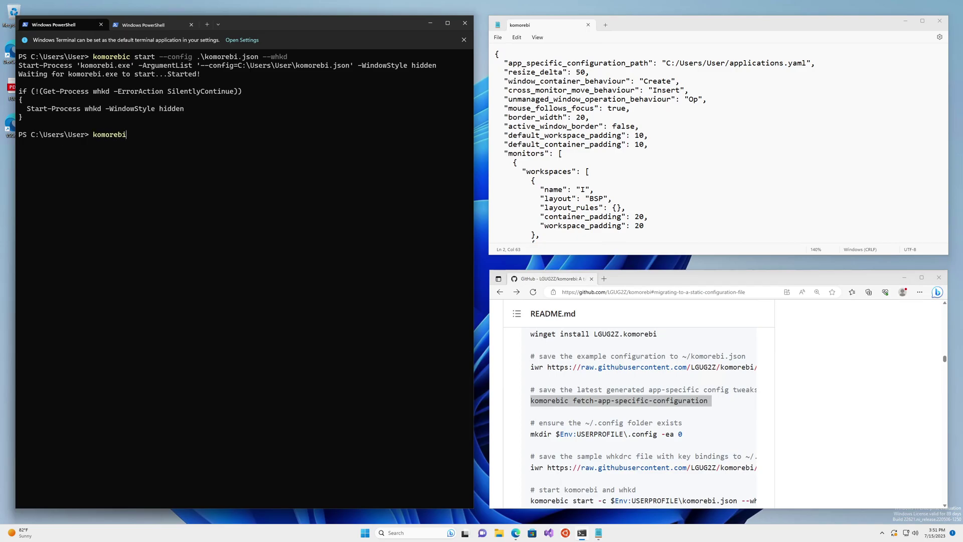
pyautogui.write('c state')
pyautogui.press('Return')
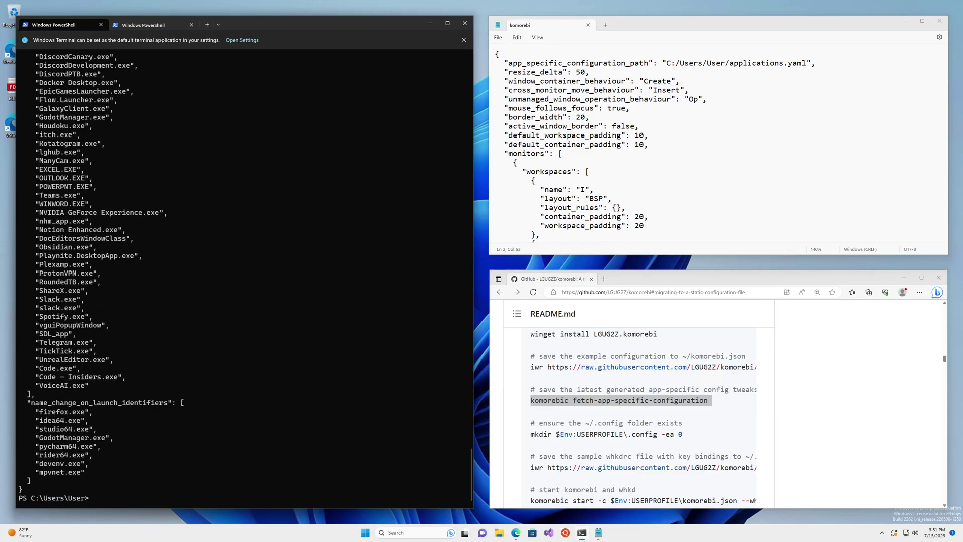
pyautogui.scroll(12, 209, 407)
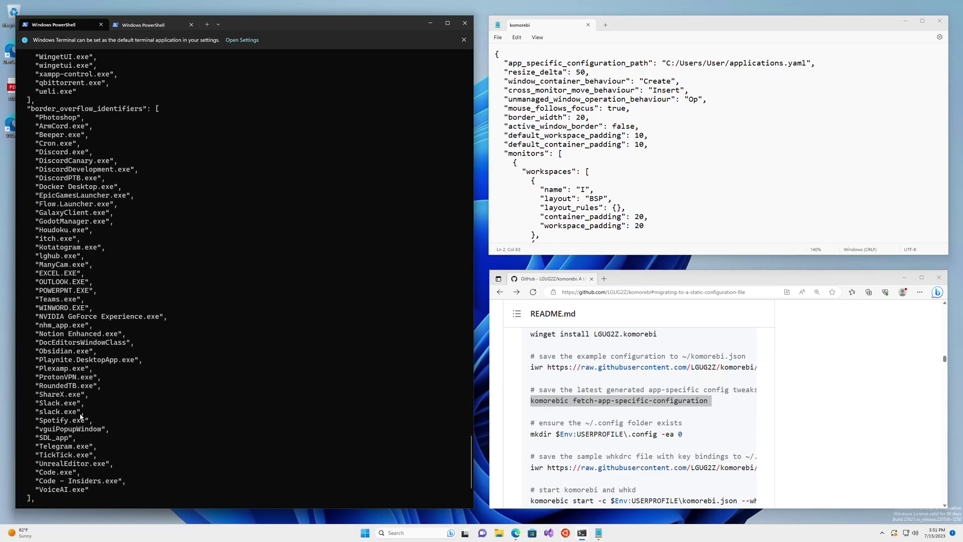
pyautogui.scroll(20, 104, 399)
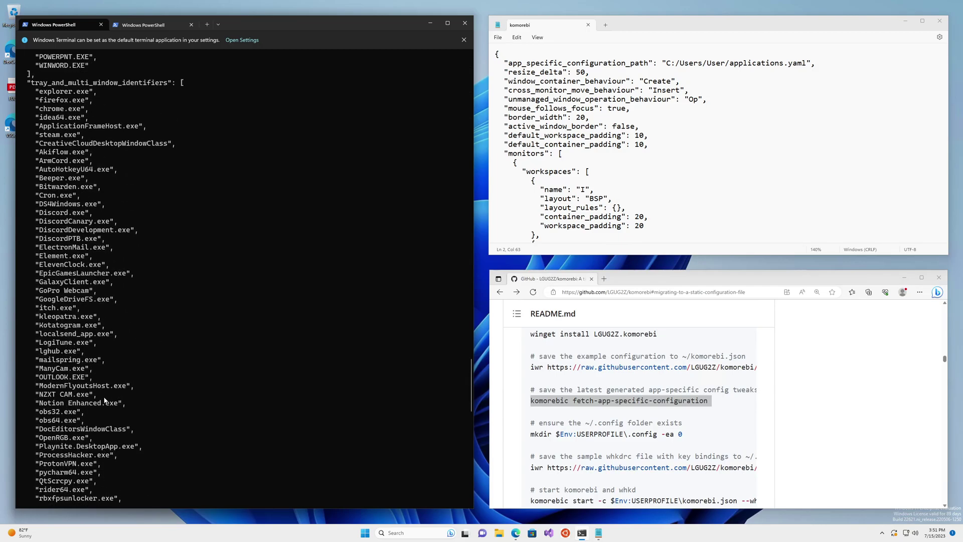
pyautogui.scroll(11, 104, 399)
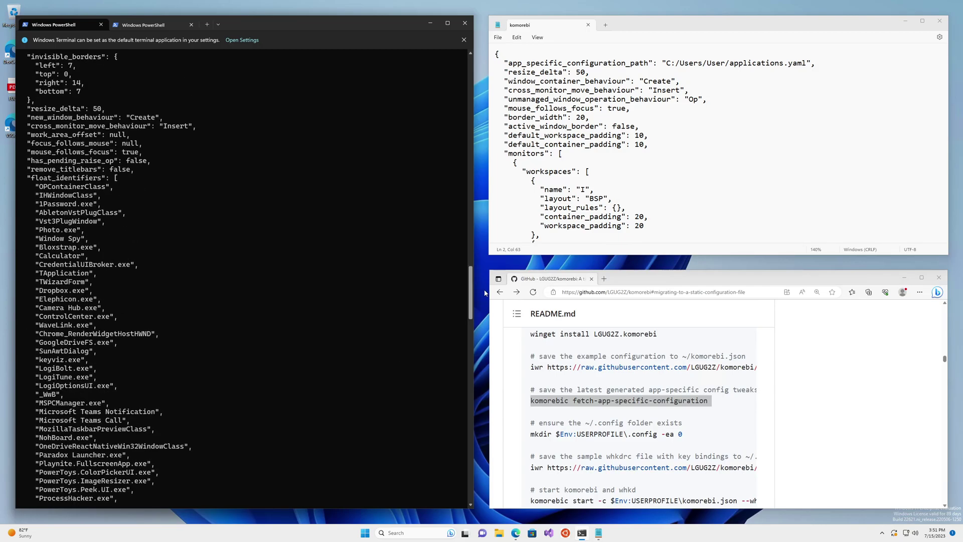
pyautogui.moveTo(472, 297); pyautogui.dragTo(452, 105)
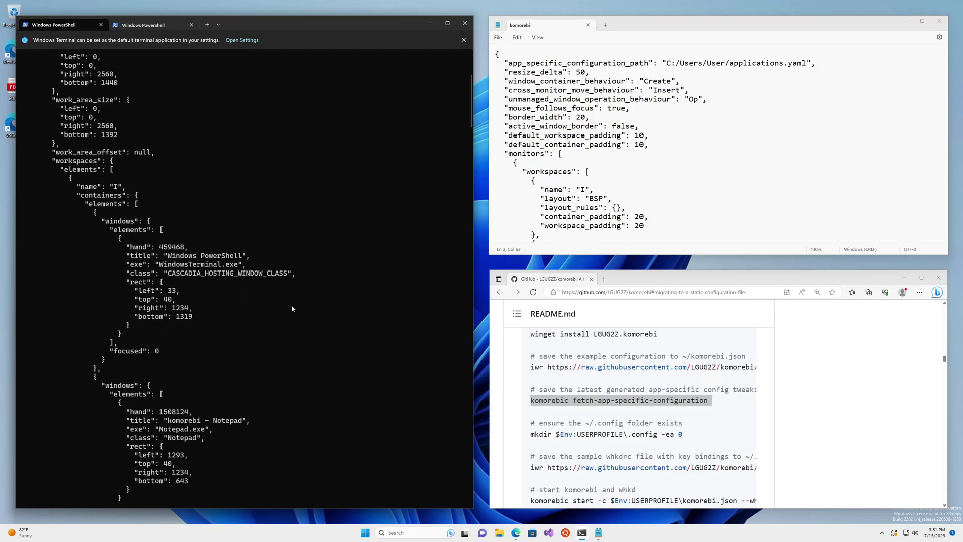
pyautogui.tripleClick(112, 187)
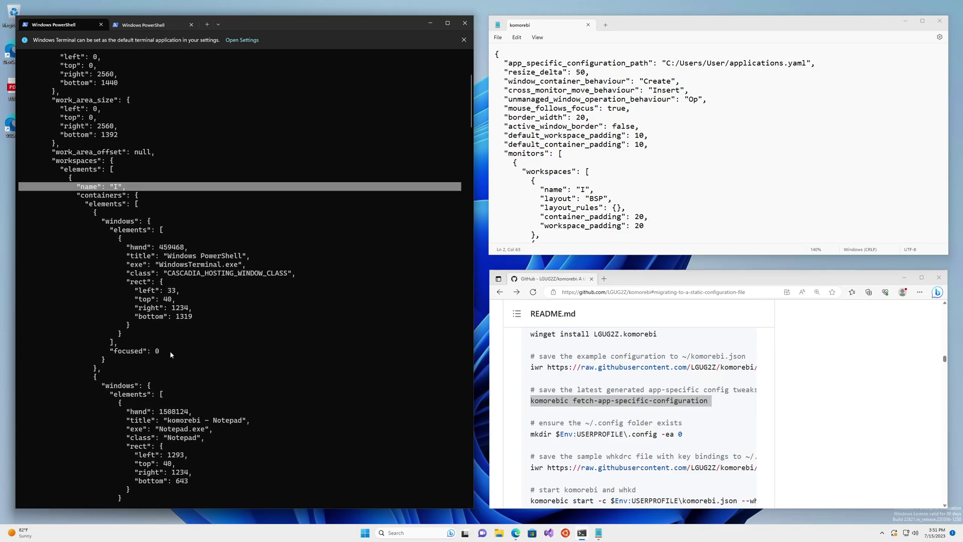
# - Mark workspaces II and III, II's BSP layout, and its padding values of 10
pyautogui.scroll(-5, 170, 355)
pyautogui.scroll(-11, 170, 355)
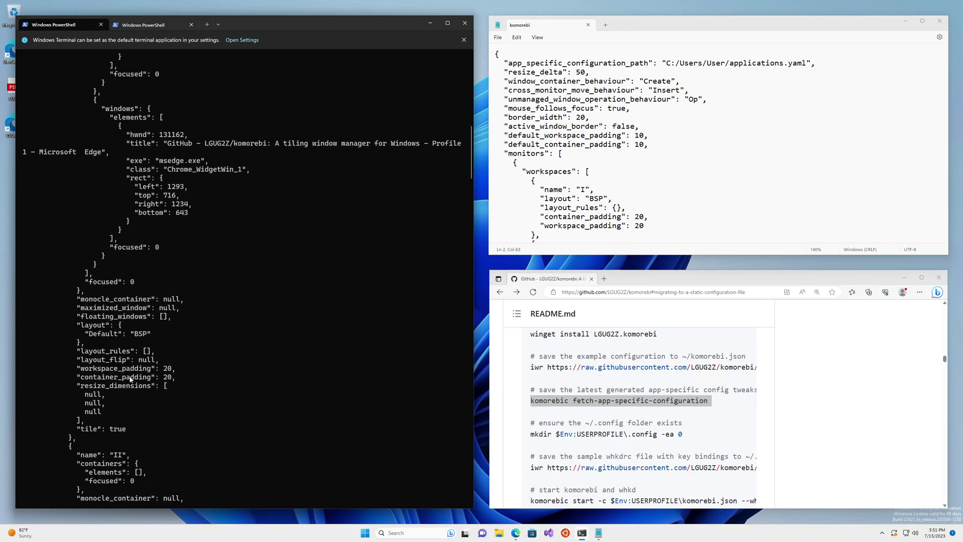
pyautogui.scroll(-2, 133, 425)
pyautogui.tripleClick(128, 429)
pyautogui.scroll(-6, 141, 430)
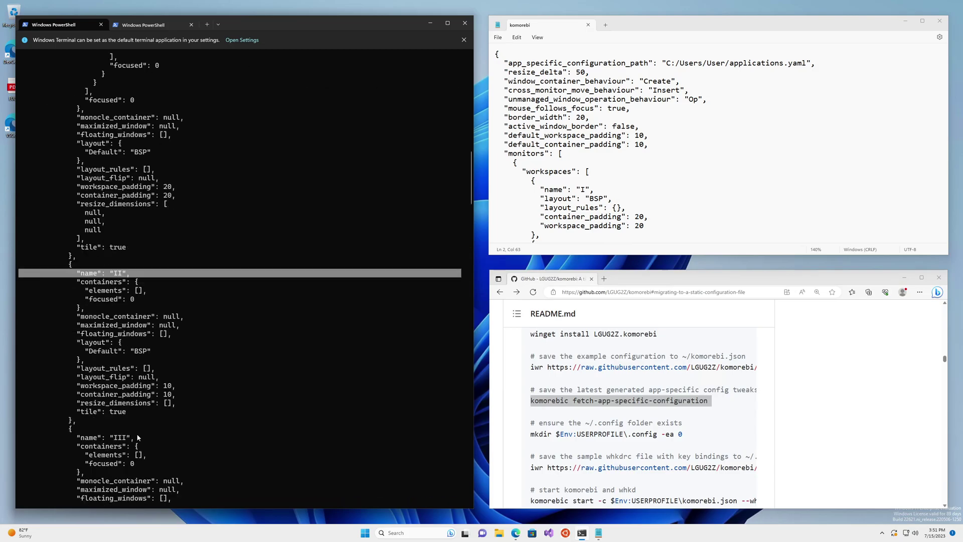
pyautogui.tripleClick(139, 437)
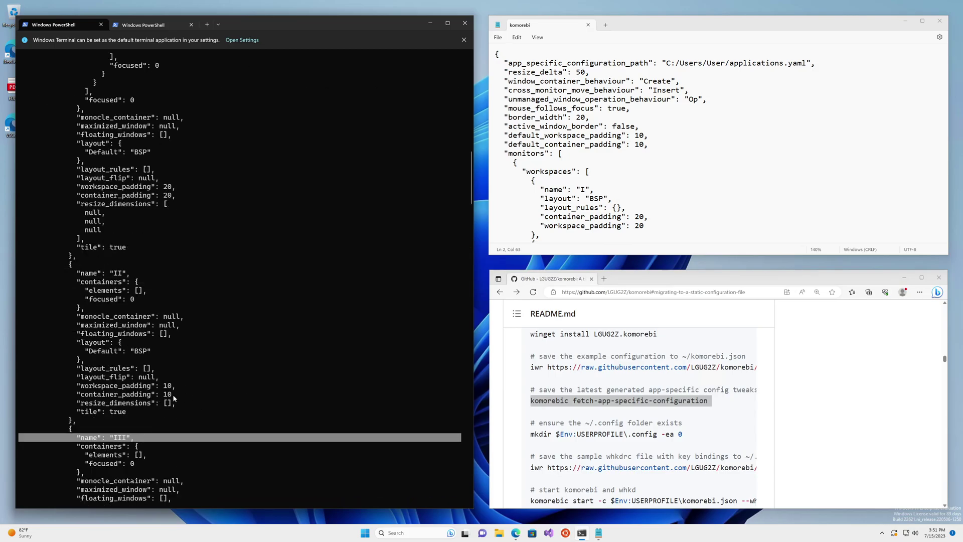
pyautogui.tripleClick(139, 351)
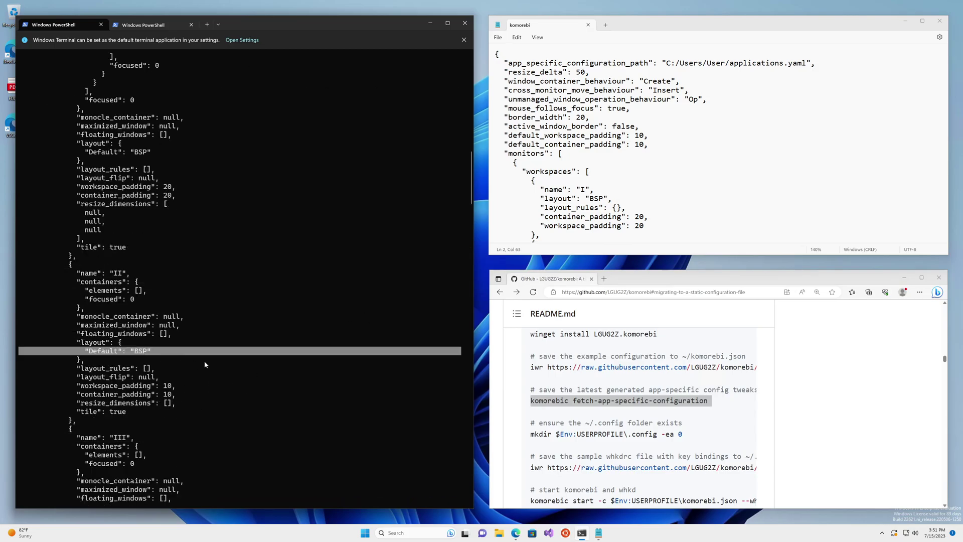
pyautogui.scroll(4, 204, 372)
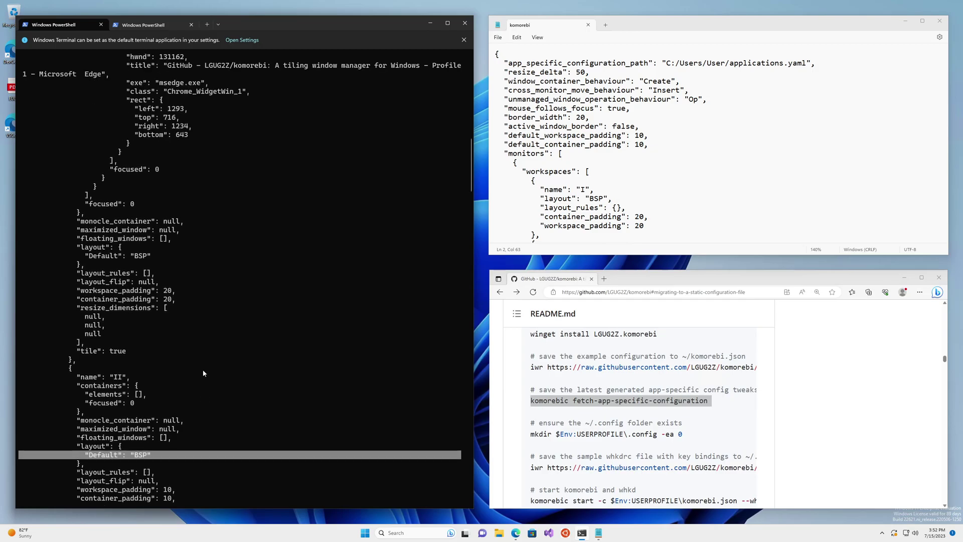
pyautogui.scroll(-2, 203, 369)
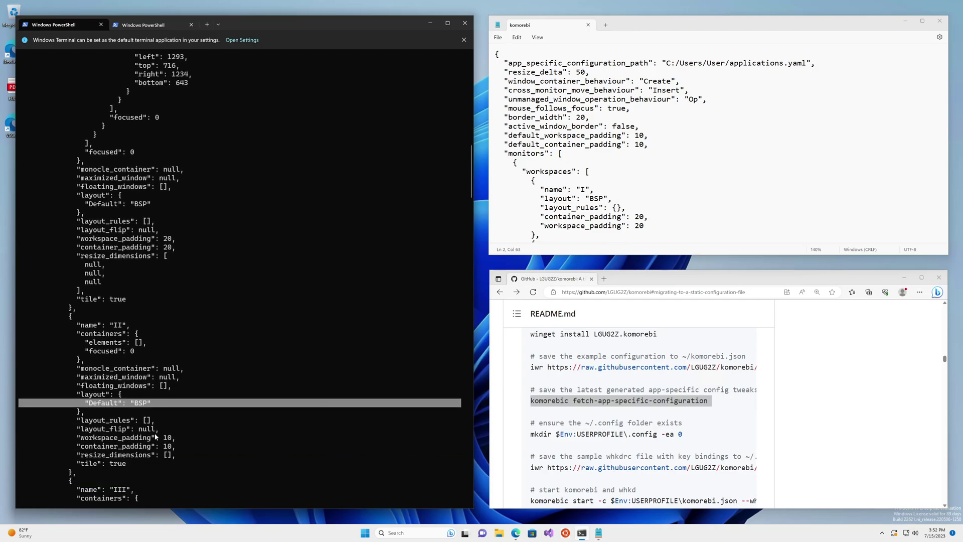
pyautogui.tripleClick(197, 451)
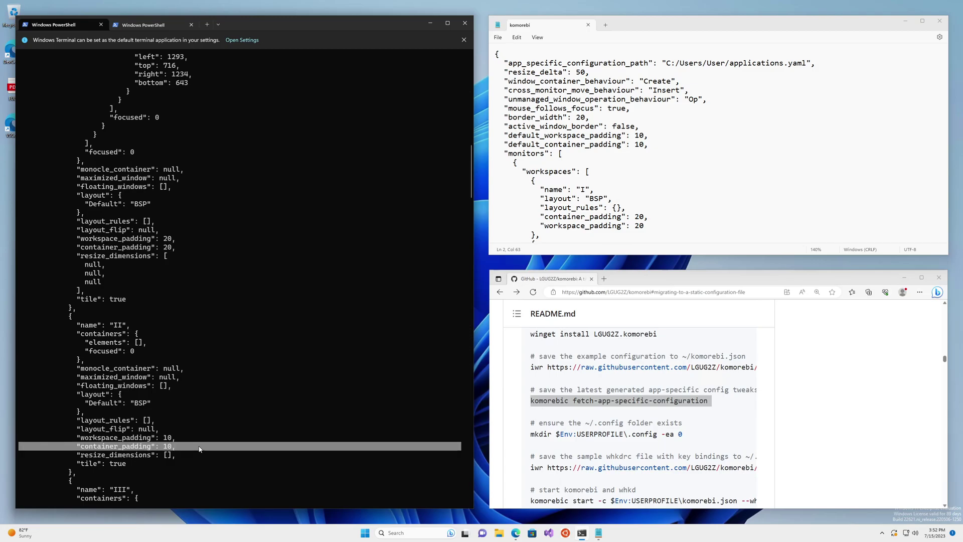
pyautogui.moveTo(198, 451); pyautogui.dragTo(201, 439)
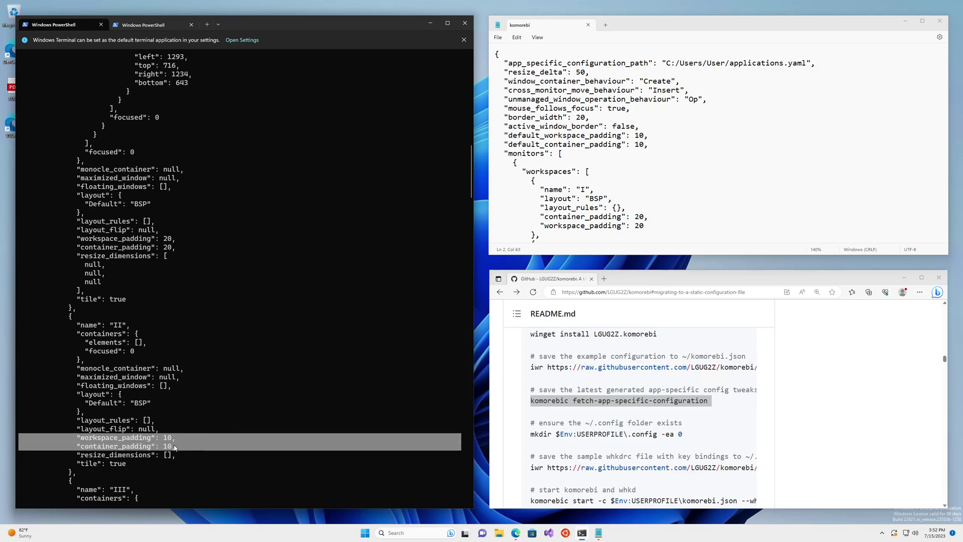
# - Highlight workspace I's container_padding and workspace_padding of 20 in the state output
pyautogui.scroll(5, 240, 324)
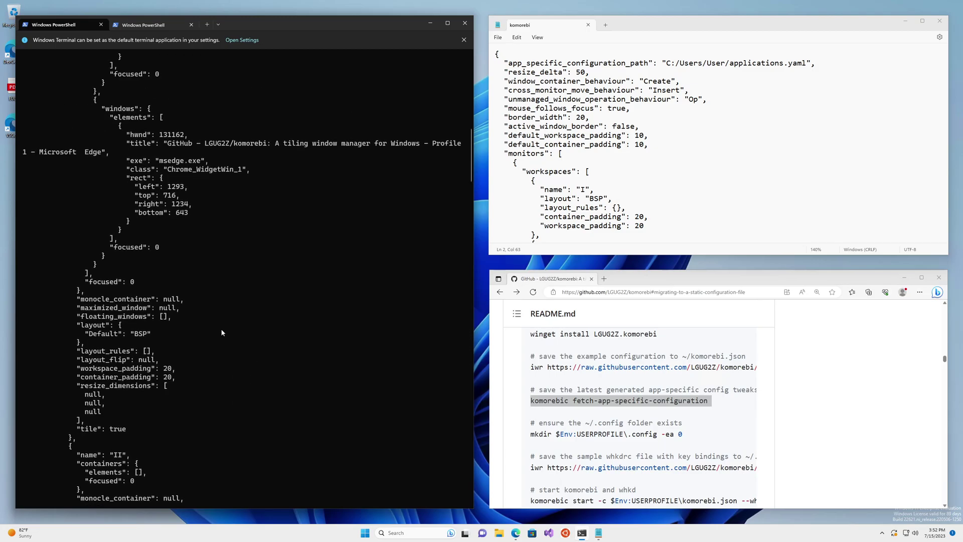
pyautogui.scroll(3, 222, 332)
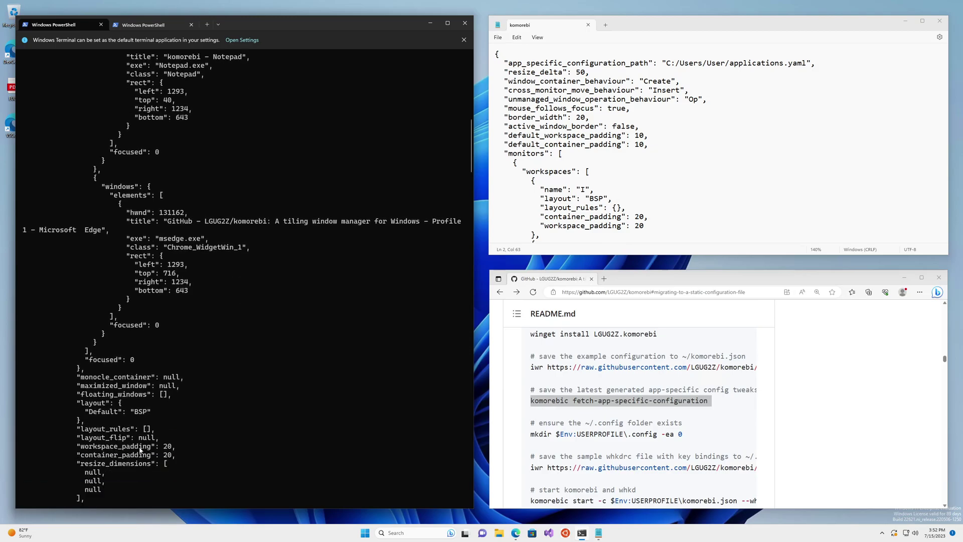
pyautogui.scroll(-1, 150, 451)
pyautogui.tripleClick(185, 426)
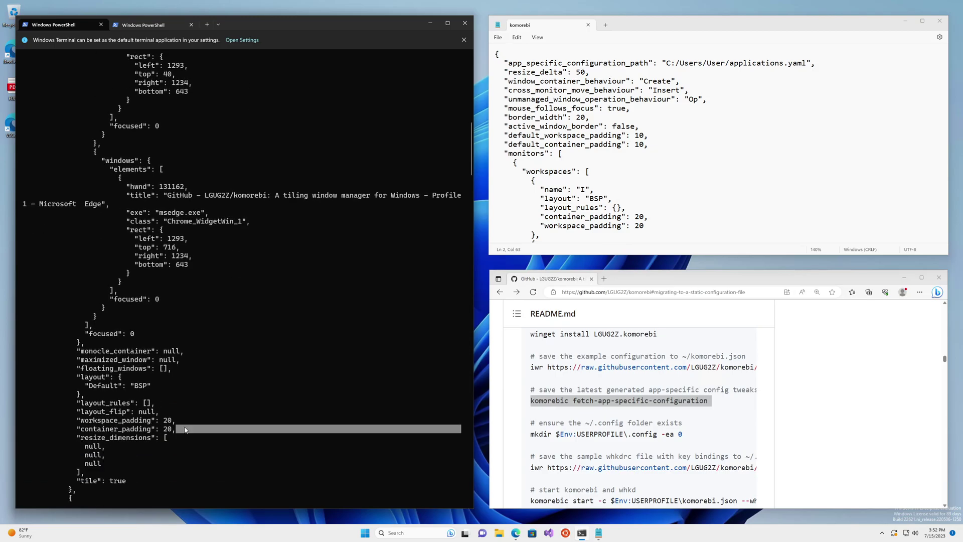
pyautogui.moveTo(185, 426); pyautogui.dragTo(110, 423)
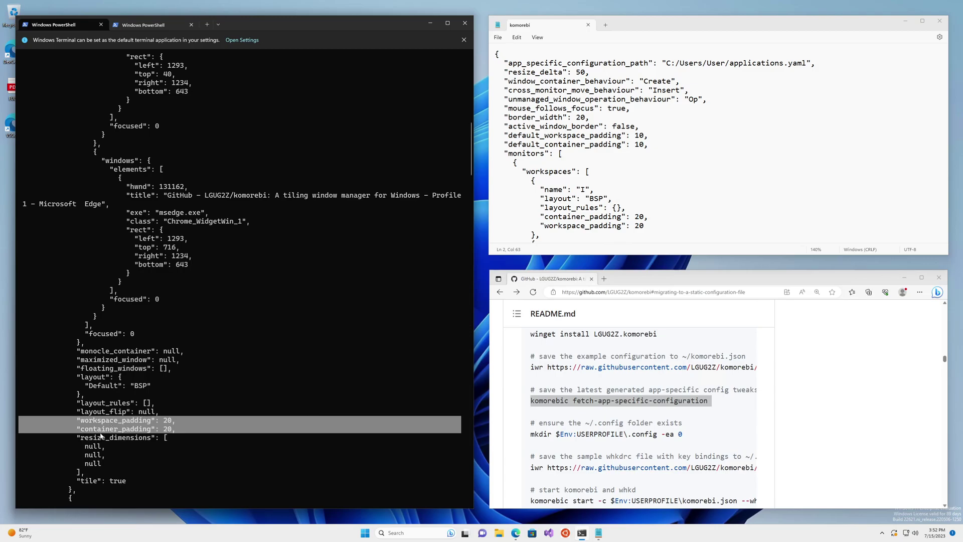
# - Compare the padding values against komorebi.json in Notepad, then bring the GitHub README forward
pyautogui.click(643, 217)
pyautogui.scroll(-2, 664, 224)
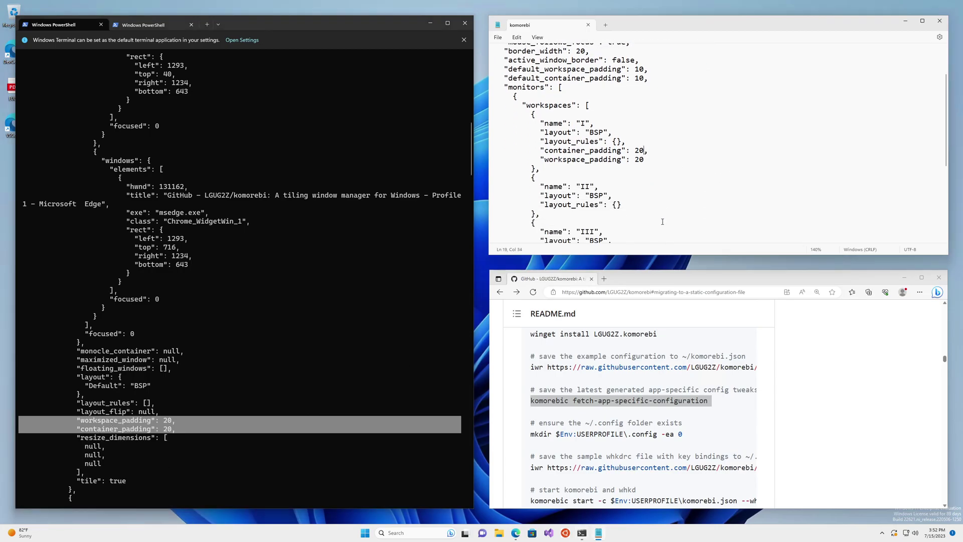
pyautogui.scroll(-7, 664, 222)
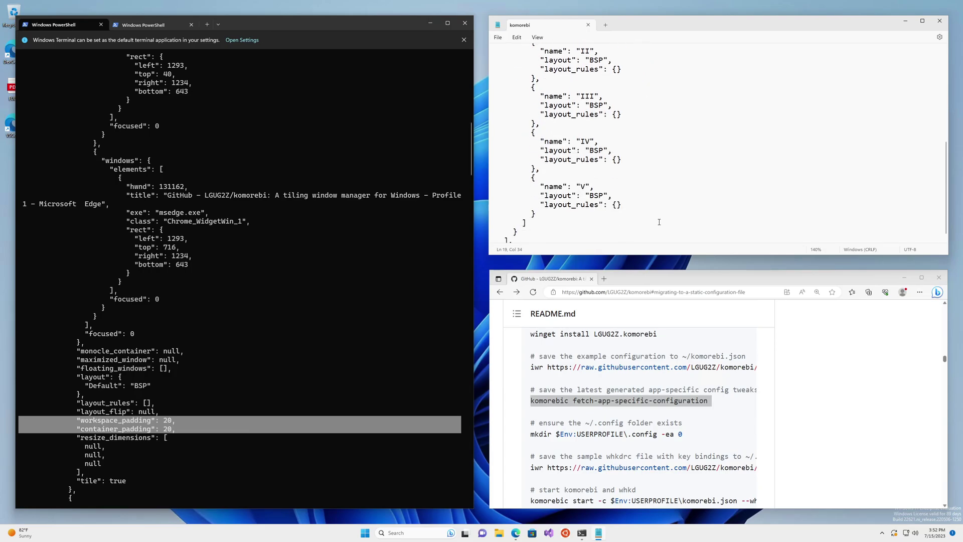
pyautogui.scroll(8, 658, 223)
pyautogui.scroll(1, 658, 222)
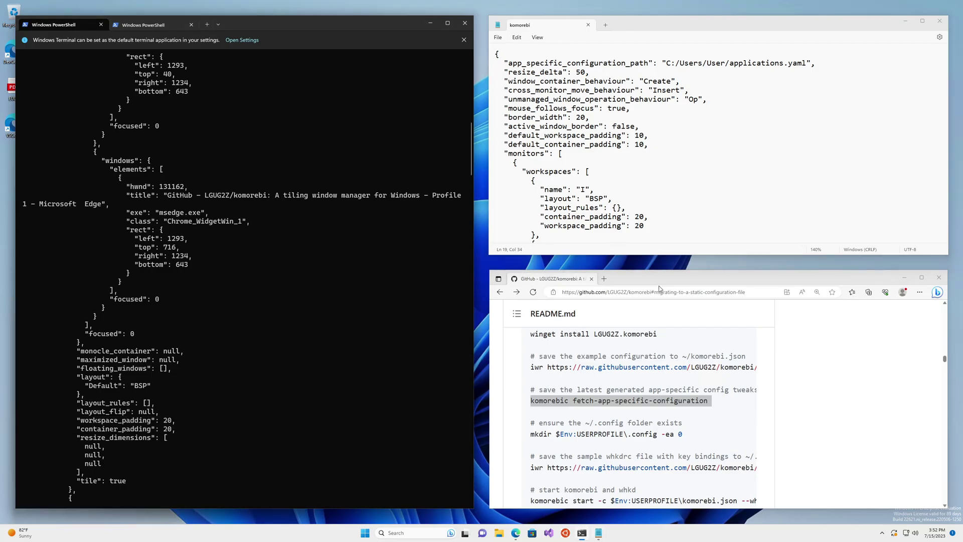
pyautogui.click(674, 279)
# - Maximize the Edge window and scroll down through the komorebi README's About section
pyautogui.doubleClick(674, 279)
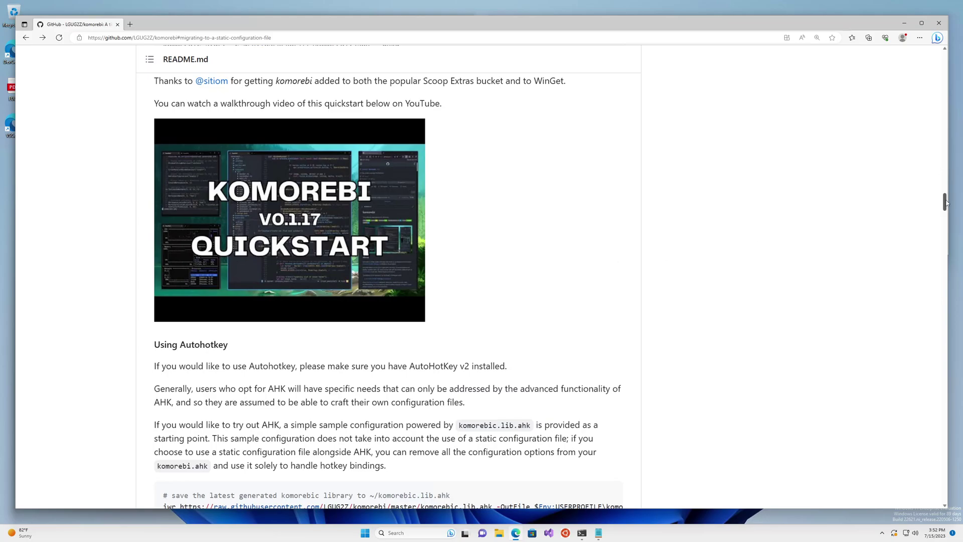
pyautogui.moveTo(945, 203); pyautogui.dragTo(937, 52)
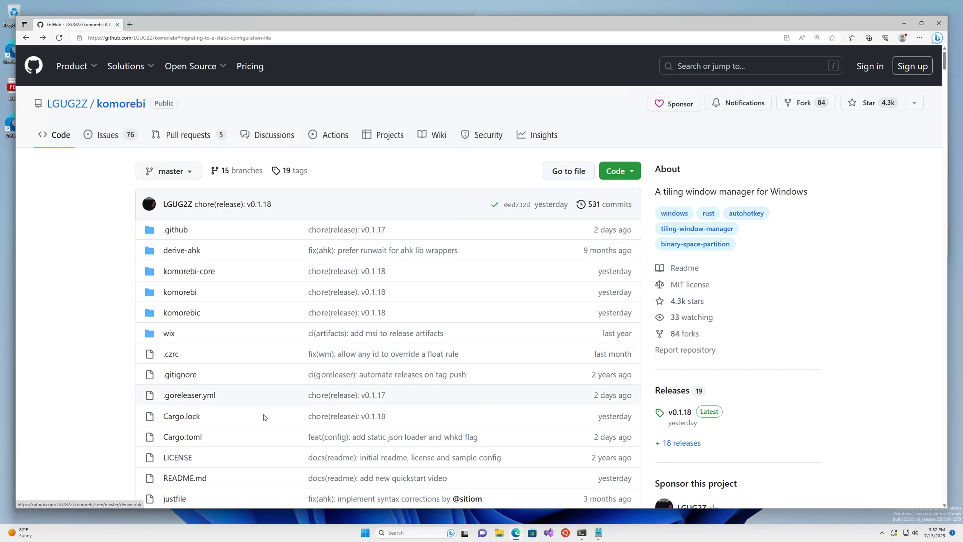
pyautogui.scroll(-12, 263, 413)
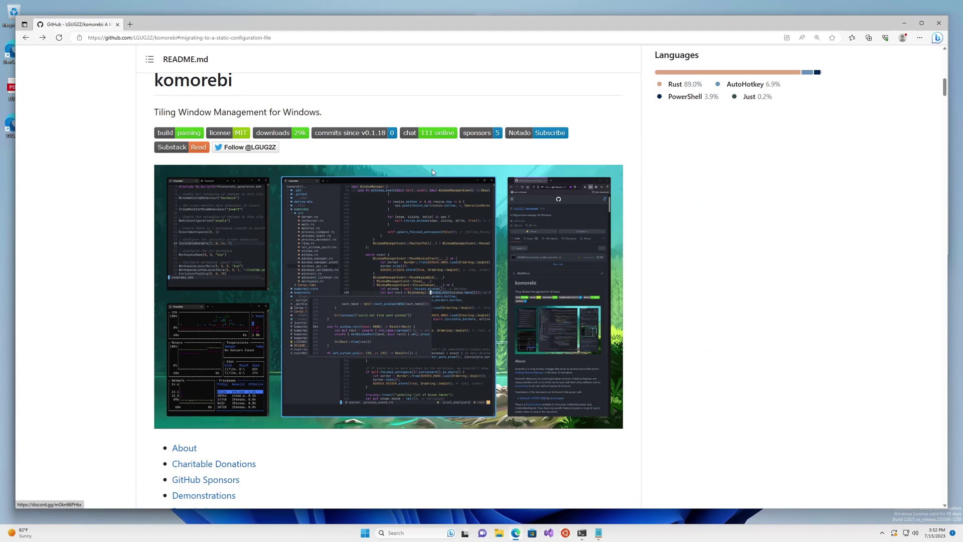
pyautogui.scroll(-14, 386, 279)
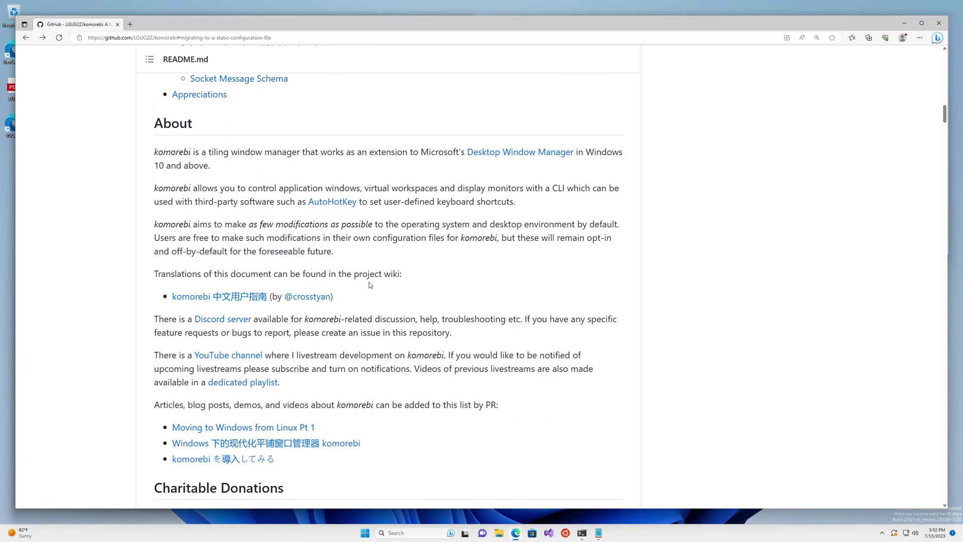
pyautogui.scroll(-1, 368, 285)
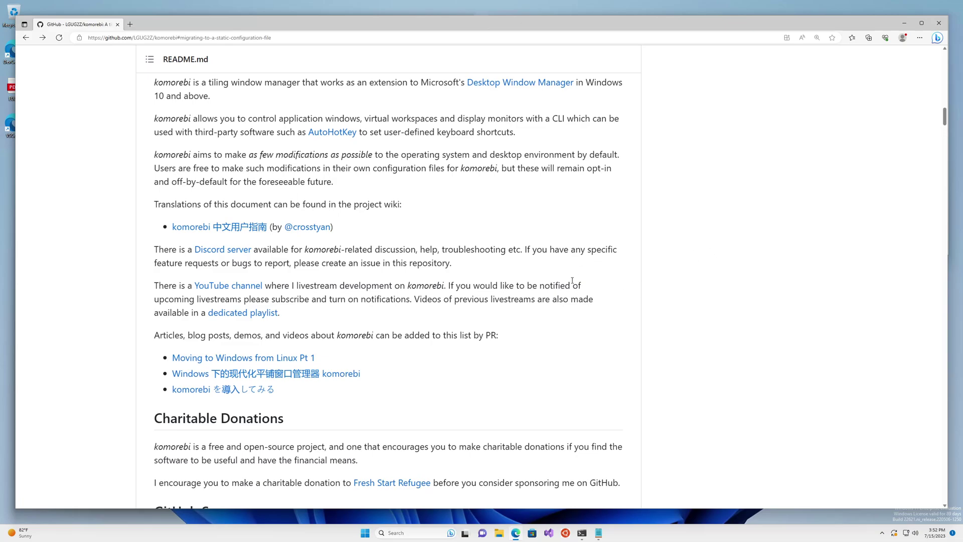
pyautogui.scroll(-2, 589, 326)
# - Scroll back up to the repository file list and sponsor box
pyautogui.scroll(3, 584, 359)
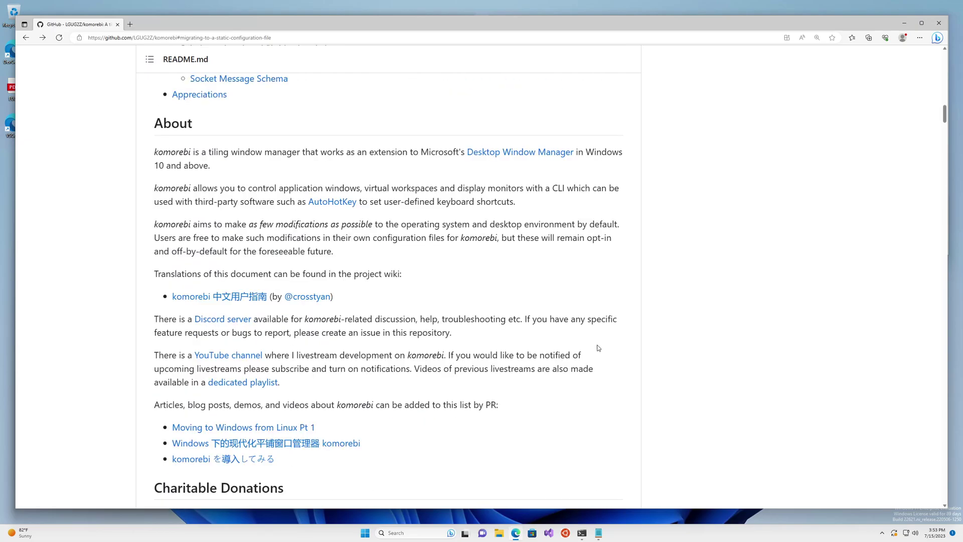
pyautogui.scroll(1, 597, 374)
pyautogui.scroll(15, 552, 178)
pyautogui.scroll(-5, 752, 286)
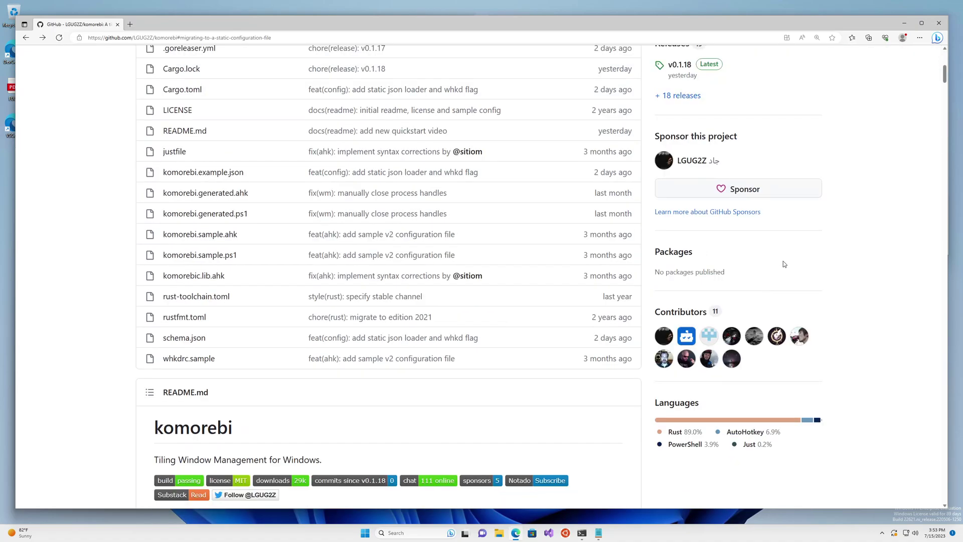
# - View the author's GitHub Sponsors page, then return to the top of the komorebi repository page
pyautogui.click(765, 189)
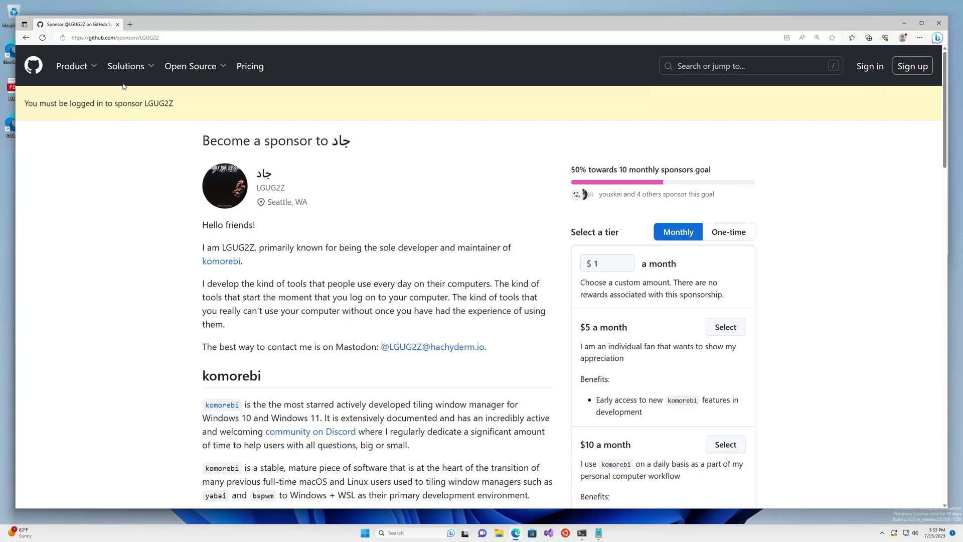
pyautogui.click(28, 38)
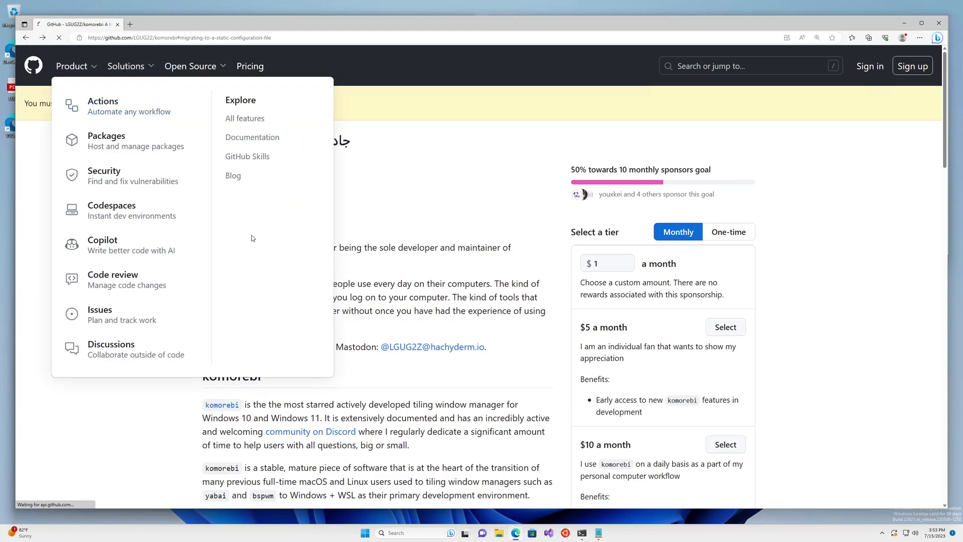
pyautogui.click(146, 338)
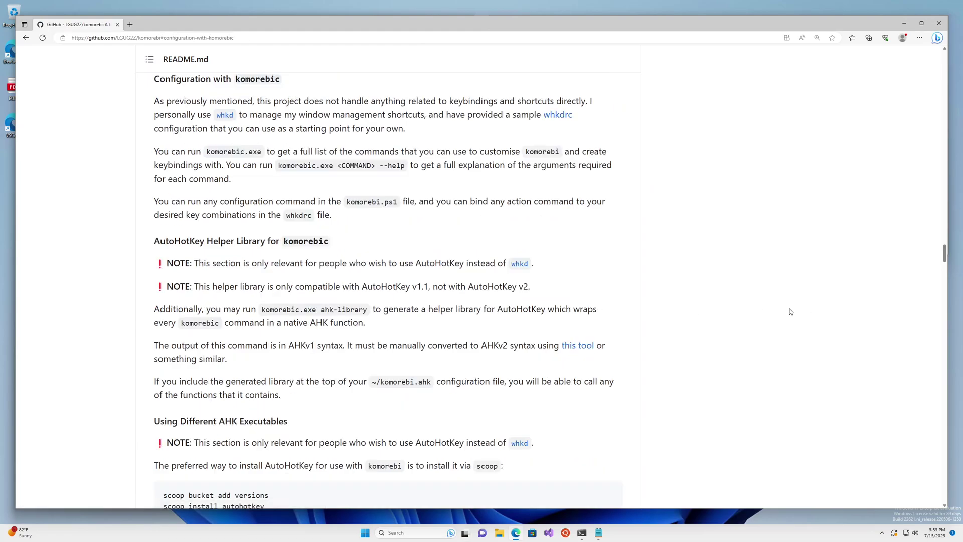
pyautogui.press('Home')
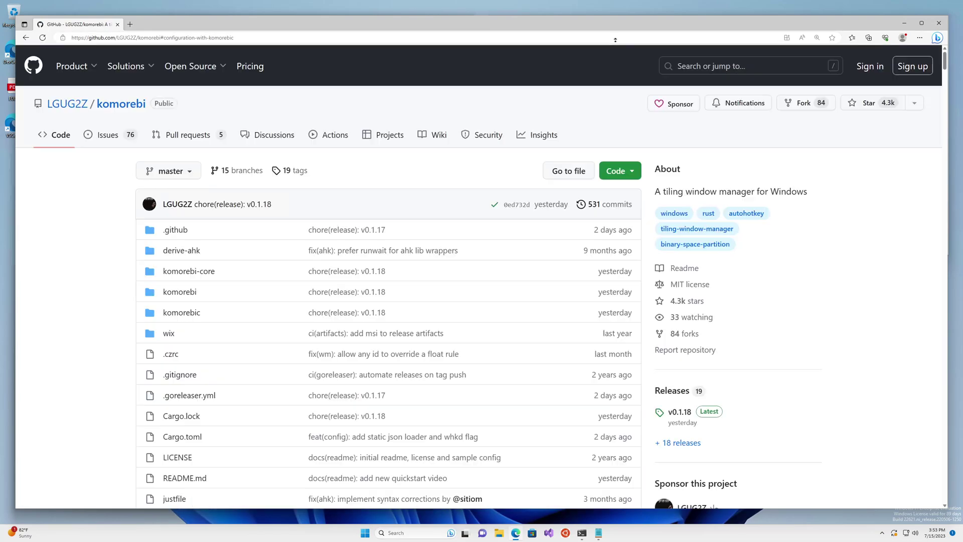
# - Open the komorebi owner's GitHub profile and look over its sponsor avatars
pyautogui.click(67, 103)
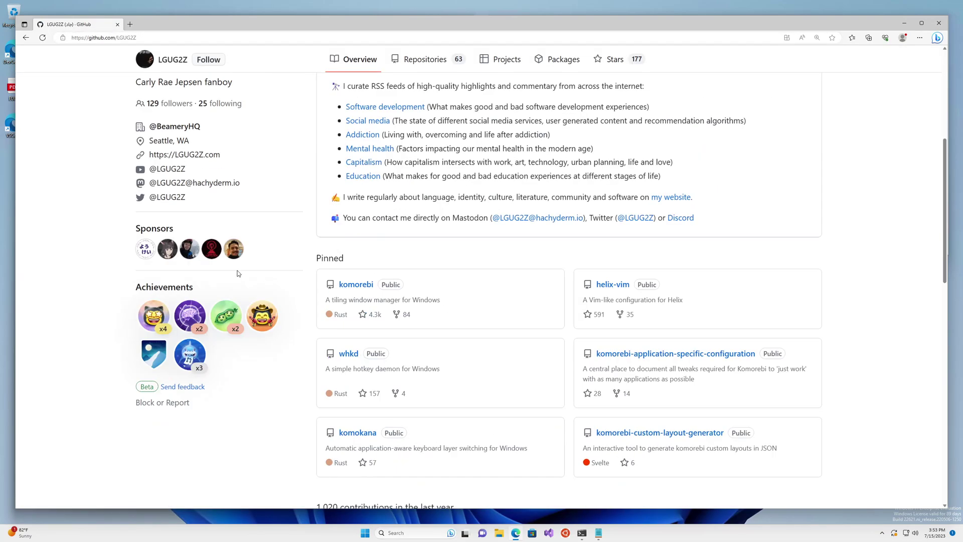
pyautogui.moveTo(236, 258)
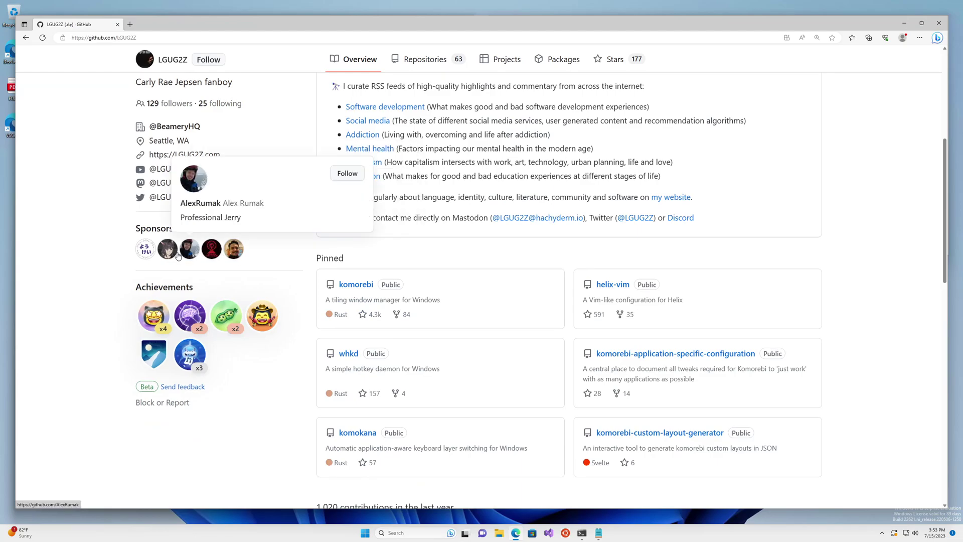
pyautogui.moveTo(171, 255)
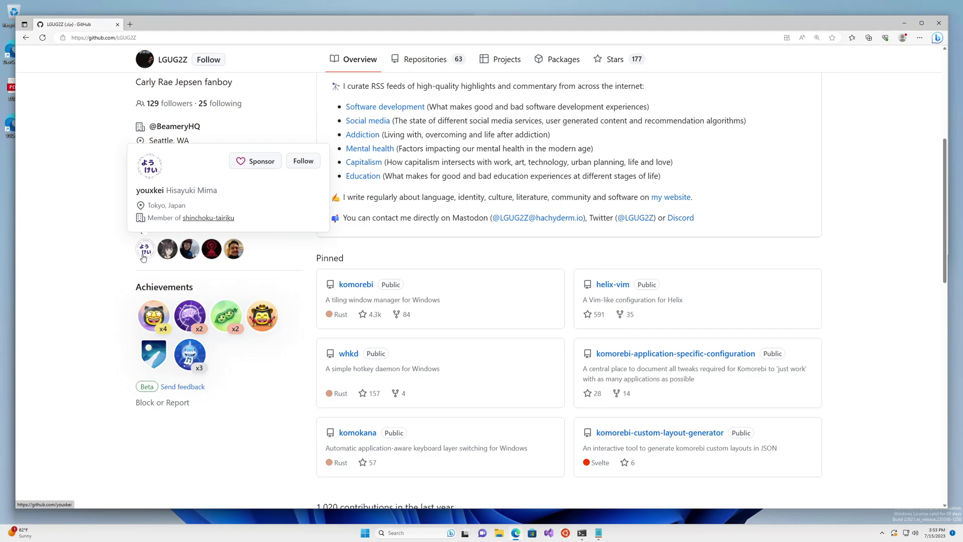
# - Browse the profile's pinned repositories and follow the README's YouTube channel link
pyautogui.scroll(5, 545, 356)
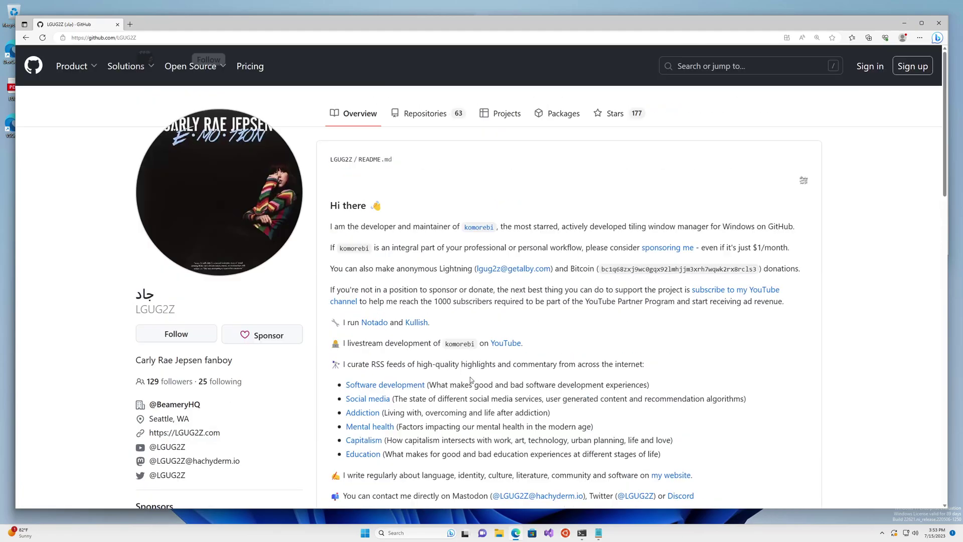
pyautogui.scroll(-3, 728, 300)
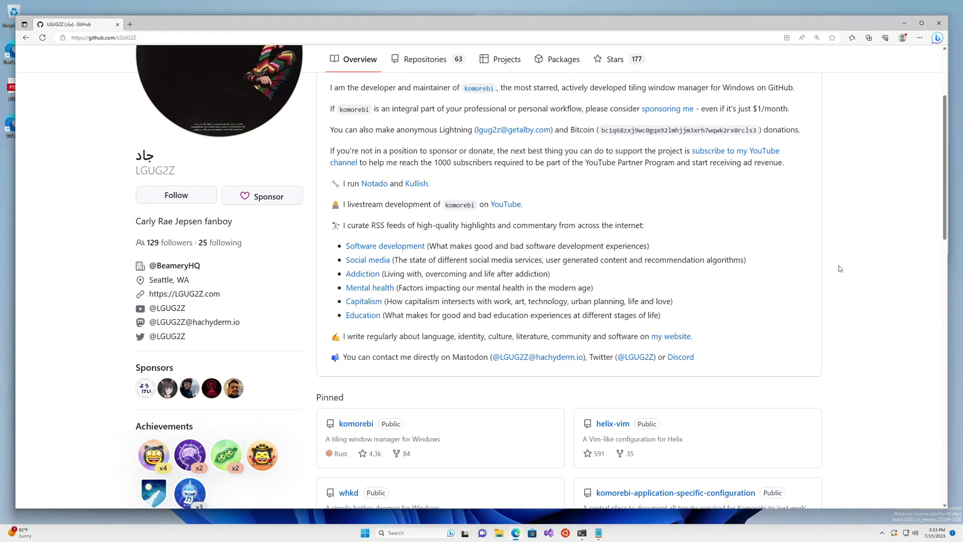
pyautogui.scroll(3, 843, 287)
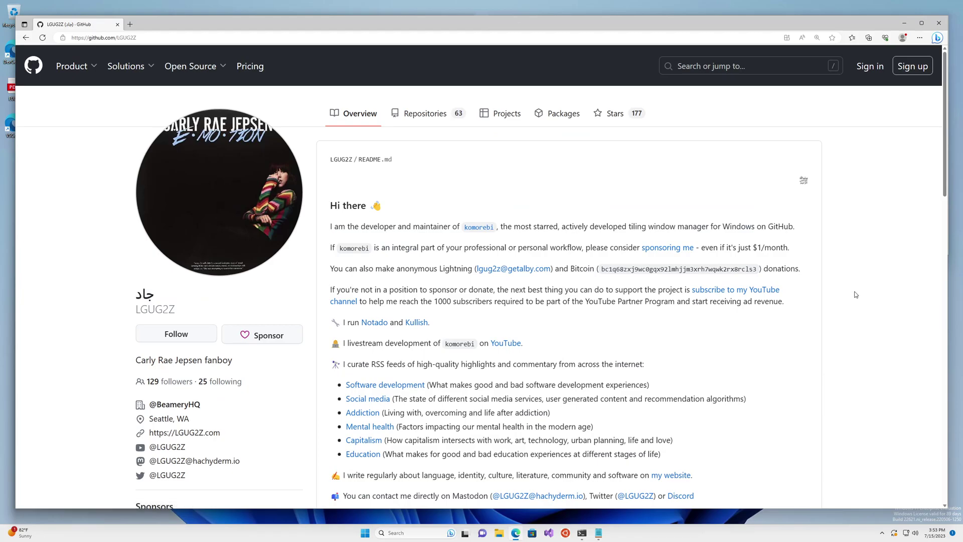
pyautogui.click(502, 344)
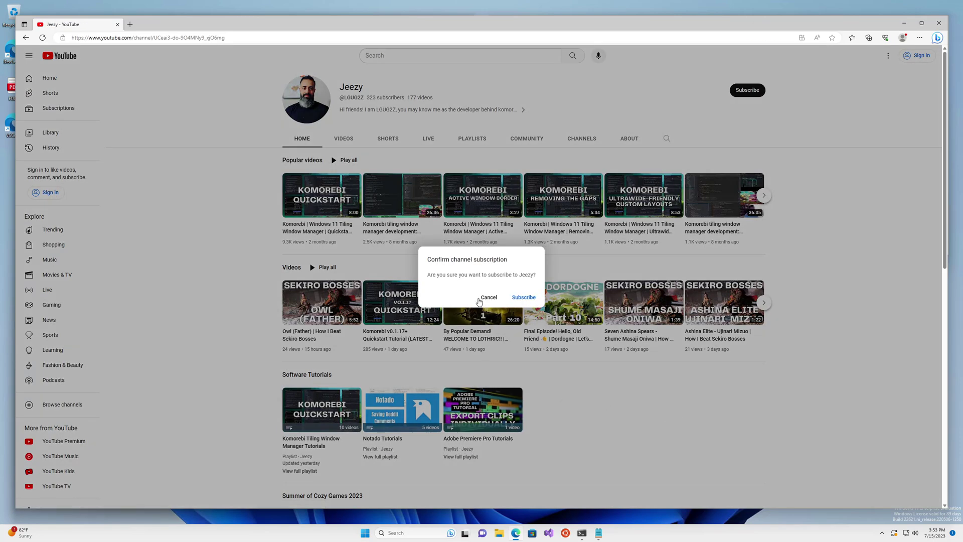
# - Dismiss the subscription prompt without subscribing and show the channel's playlists
pyautogui.click(489, 297)
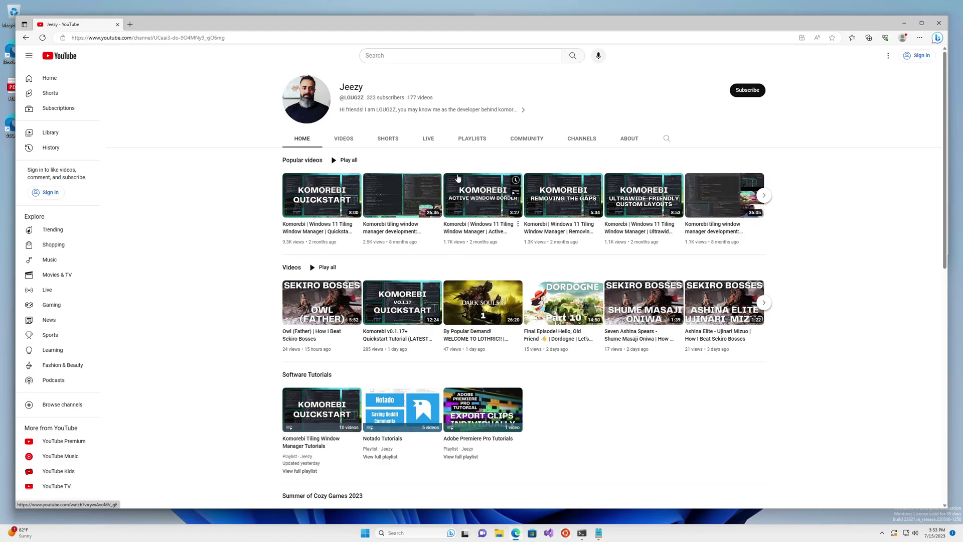
pyautogui.click(476, 144)
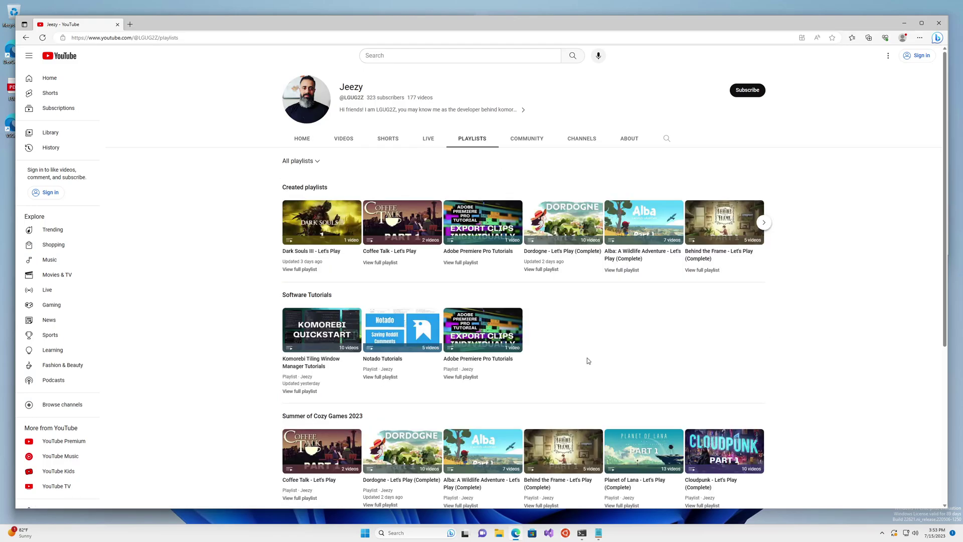
pyautogui.scroll(-5, 587, 359)
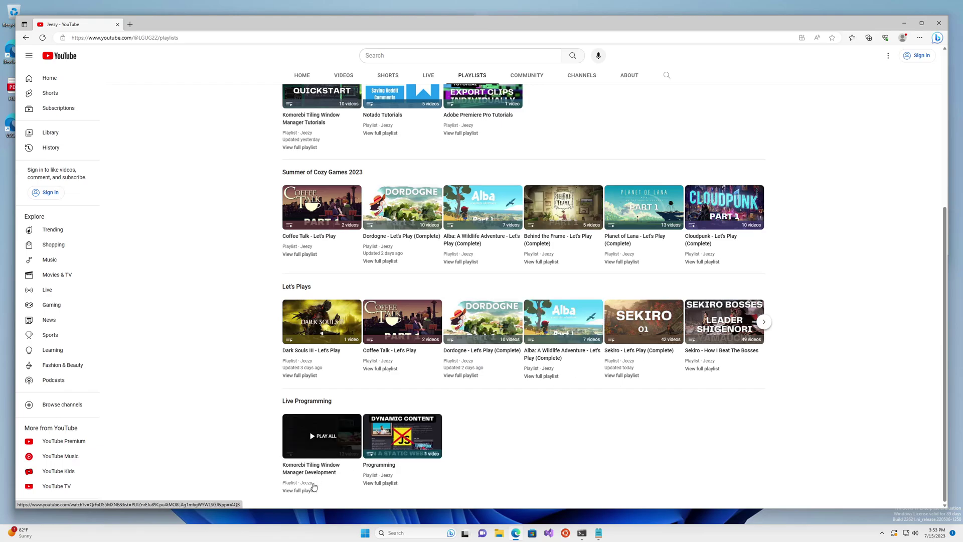
# - Browse the Komorebi Tiling Window Manager Development playlist, then go back to the GitHub profile
pyautogui.click(311, 491)
pyautogui.scroll(-2, 563, 359)
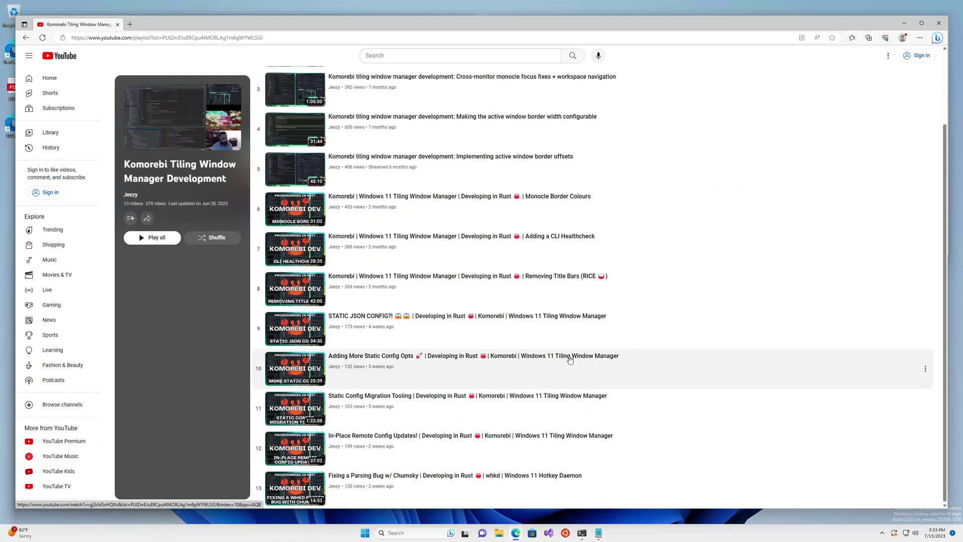
pyautogui.scroll(2, 595, 440)
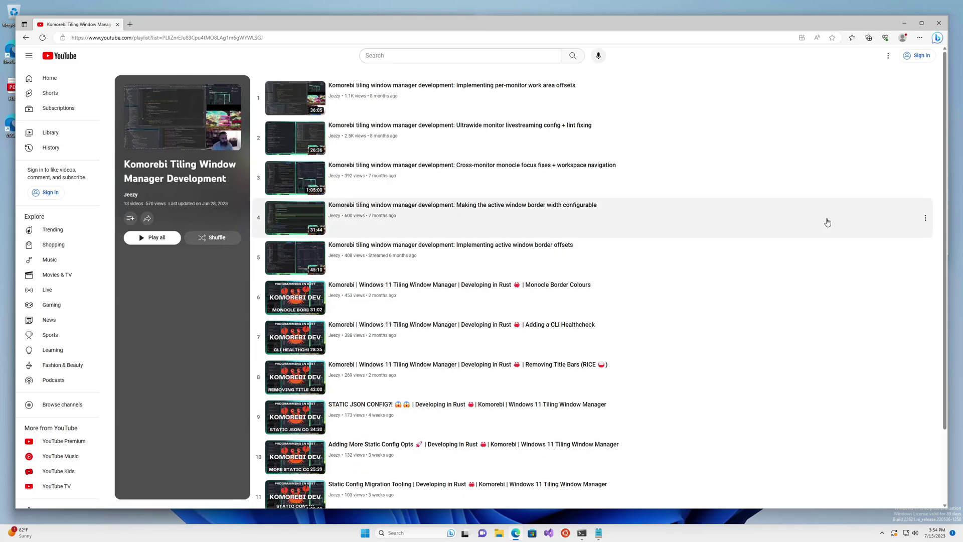
pyautogui.click(26, 38)
pyautogui.click(26, 38)
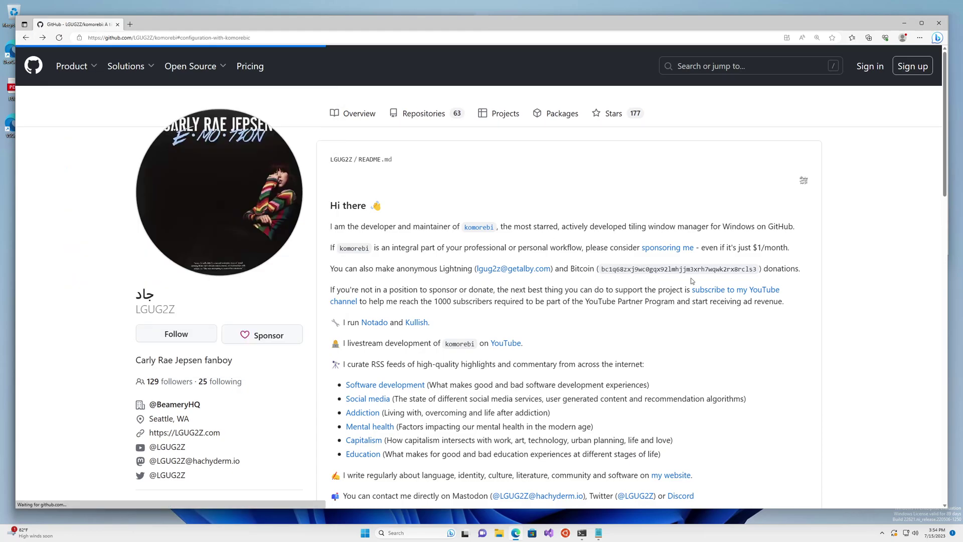
# - Scroll the komorebi repository up to the file list, then down to the README intro and table of contents
pyautogui.scroll(10, 610, 300)
pyautogui.moveTo(944, 218); pyautogui.dragTo(932, 94)
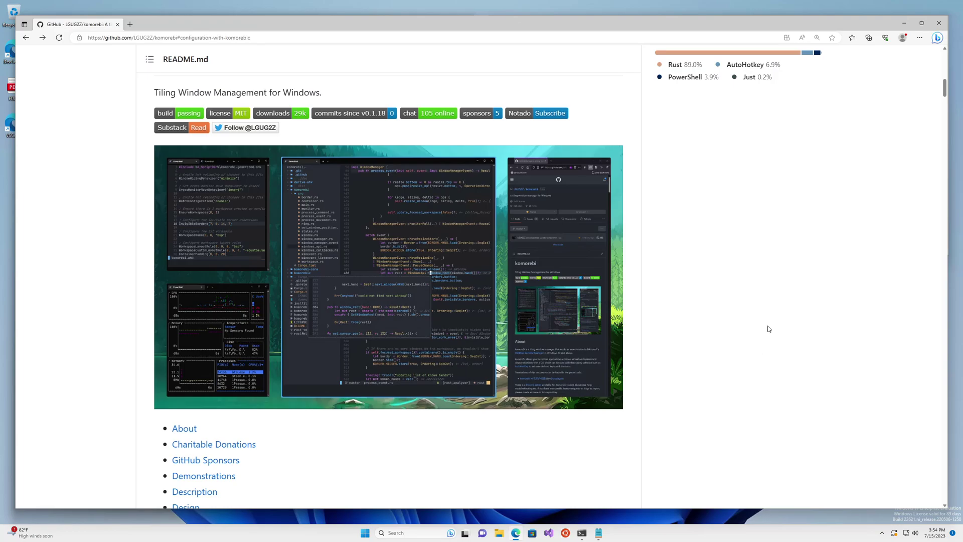
pyautogui.scroll(5, 783, 311)
pyautogui.scroll(1, 892, 302)
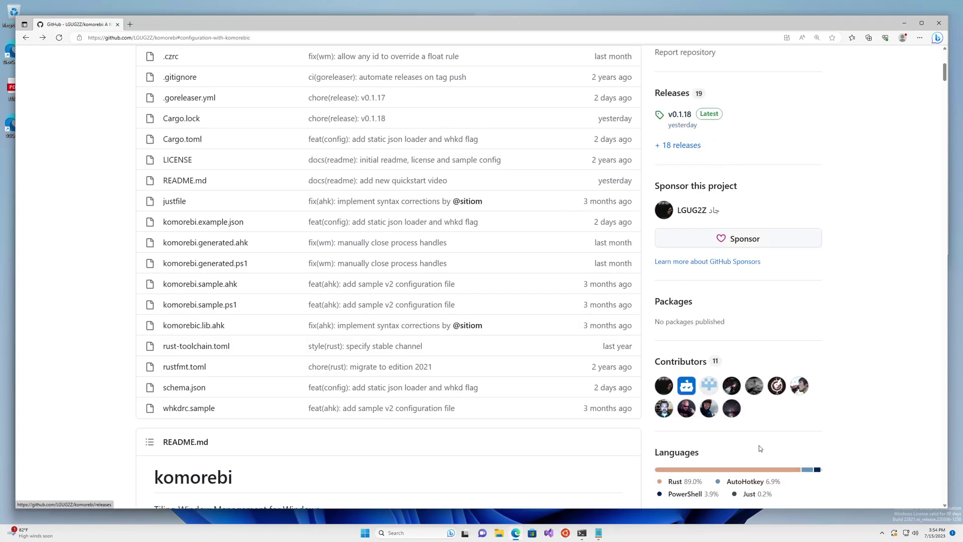
pyautogui.scroll(-6, 798, 423)
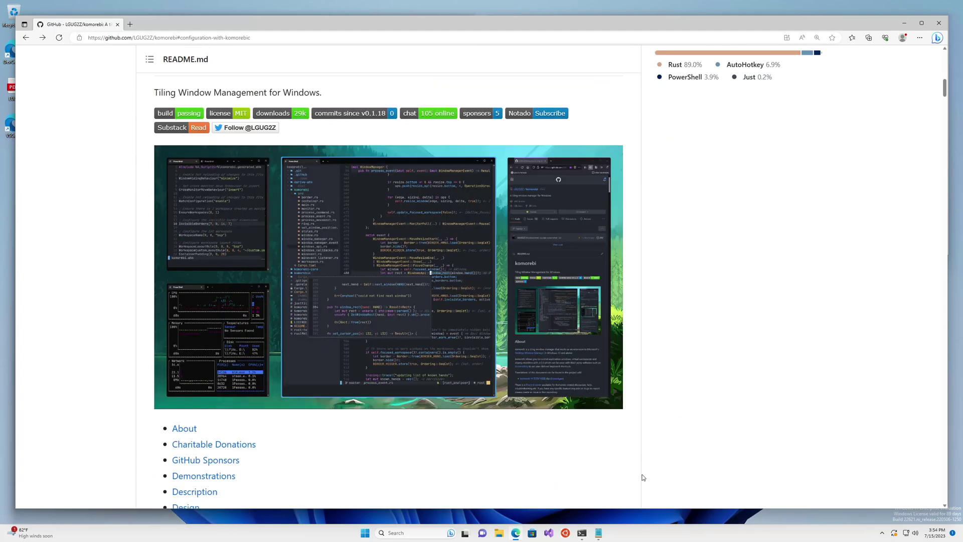